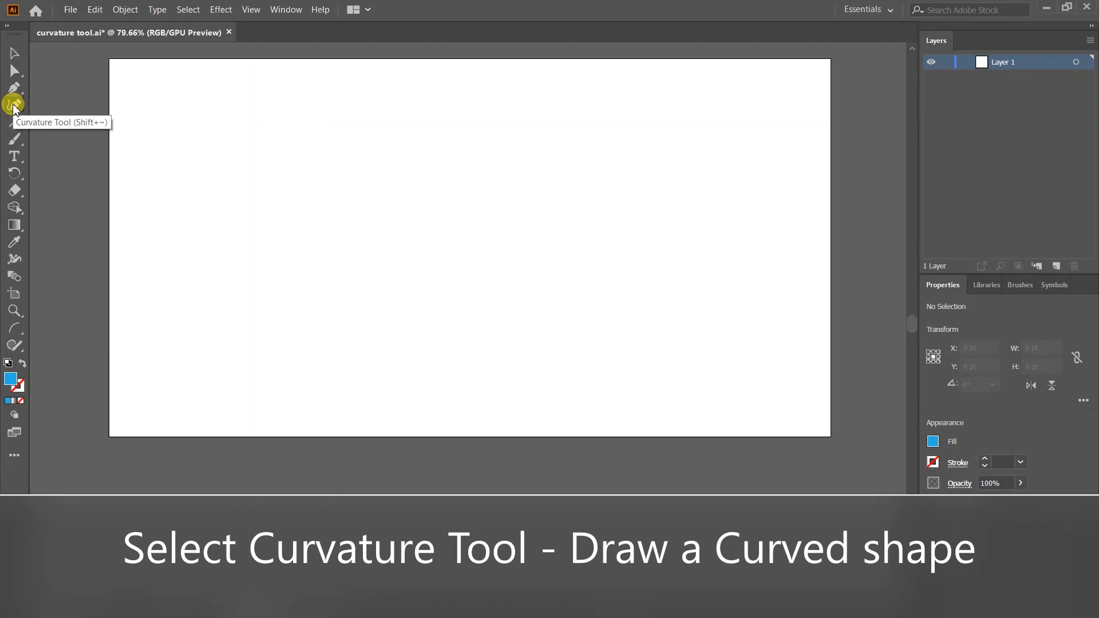
# - Draw a three-point dome arc, about 226.9 × 52.3 pt, and open its fill swatches
pyautogui.click(13, 106)
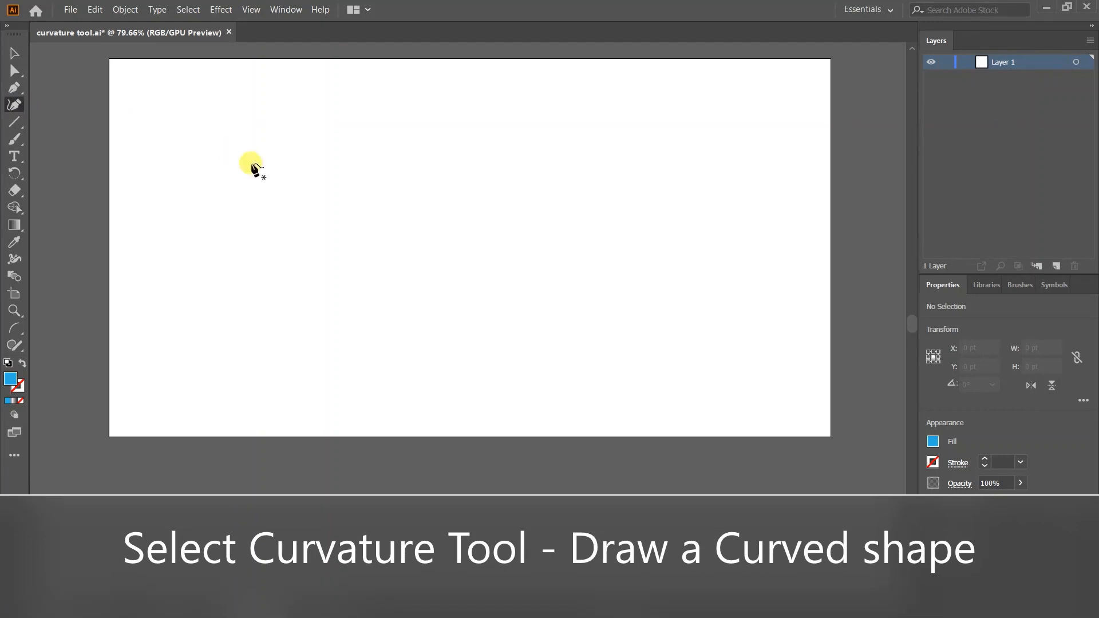
pyautogui.click(273, 205)
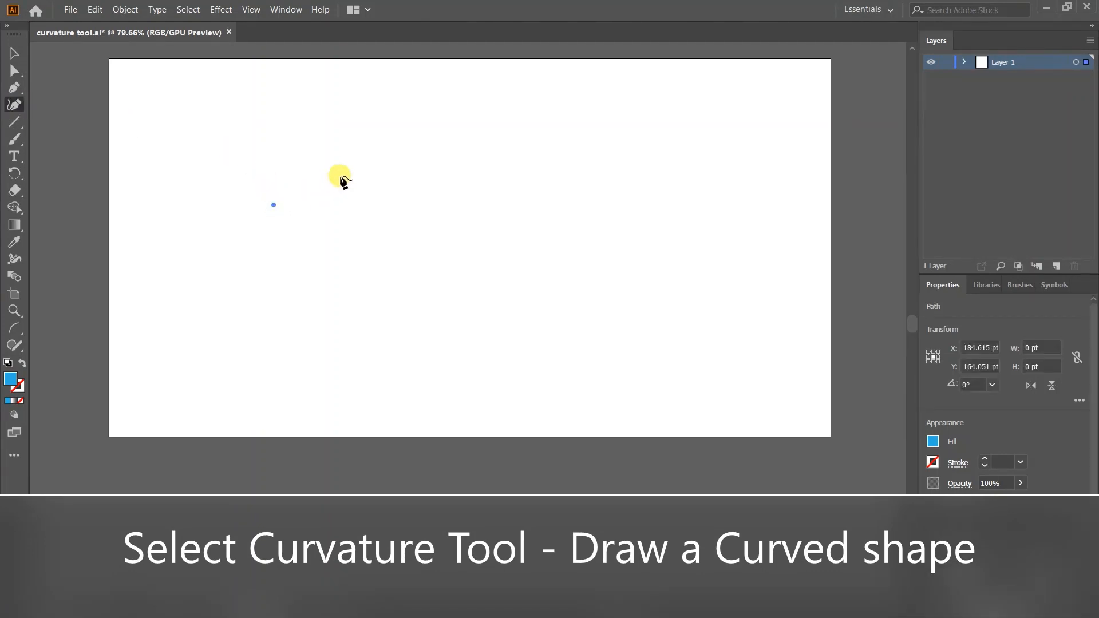
pyautogui.click(353, 169)
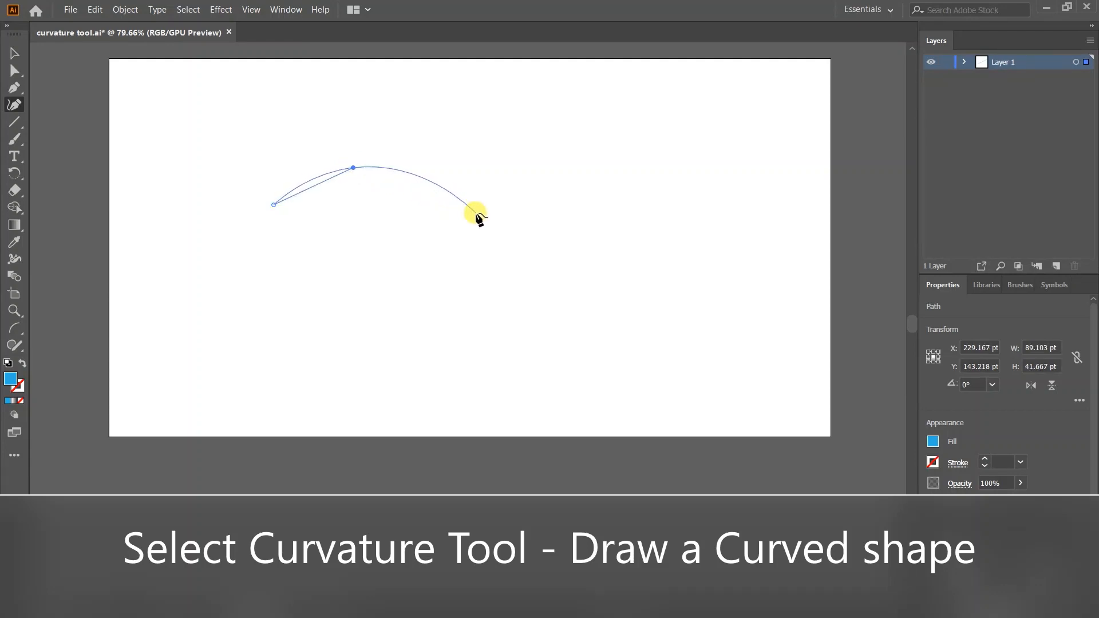
pyautogui.click(476, 214)
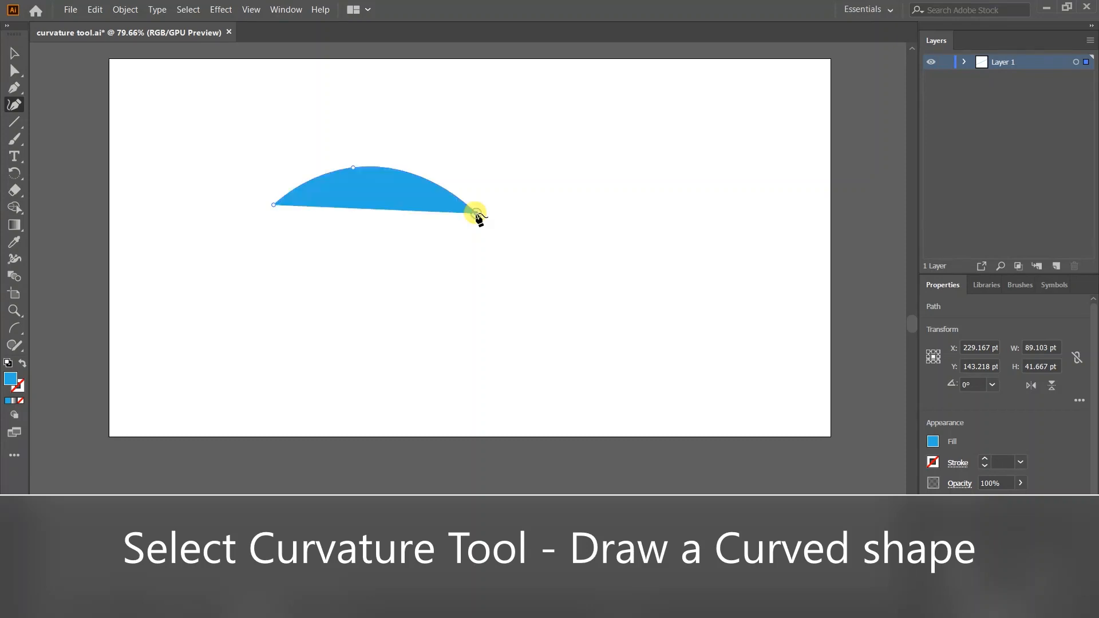
pyautogui.click(13, 53)
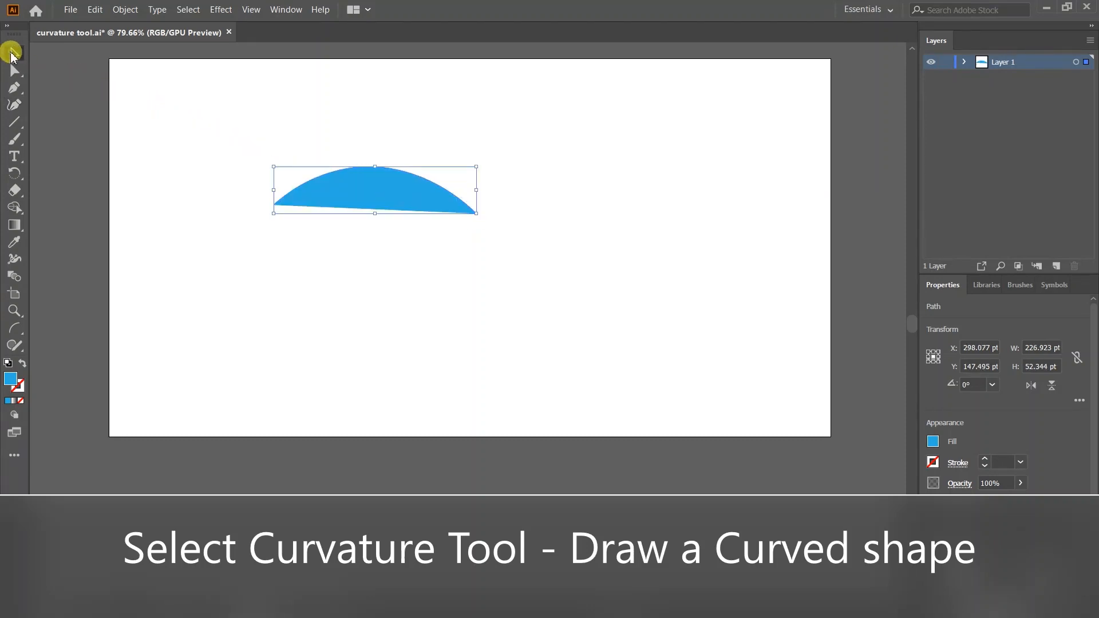
pyautogui.click(932, 441)
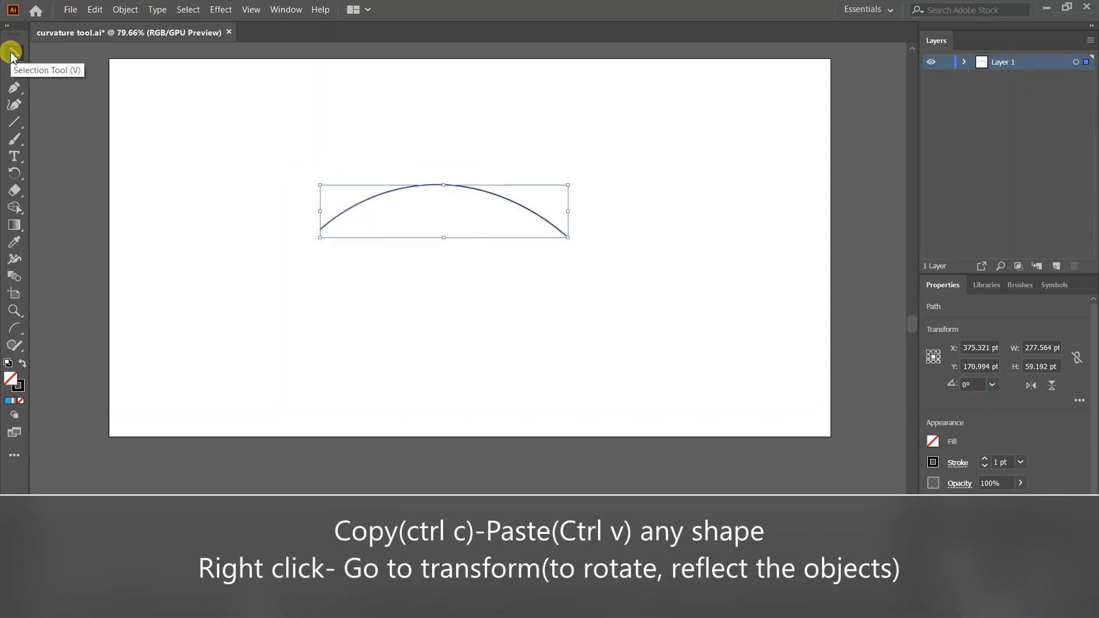
# - Paste a copy of the arc, reflect it at 180°, and join it beneath the original
pyautogui.hotkey('ctrl', 'v')
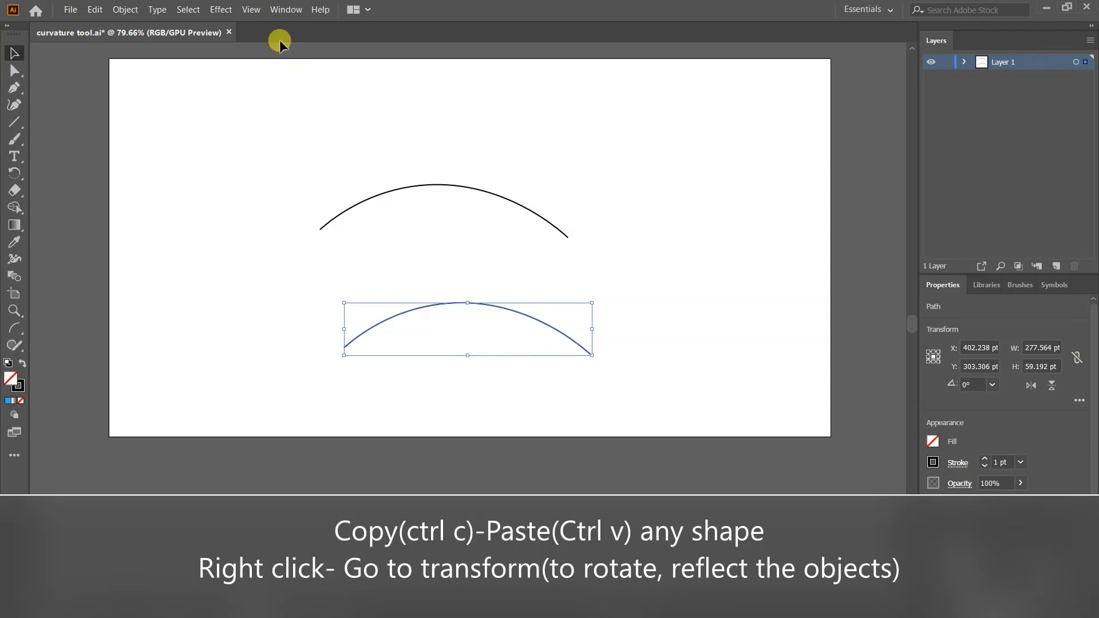
pyautogui.rightClick(456, 304)
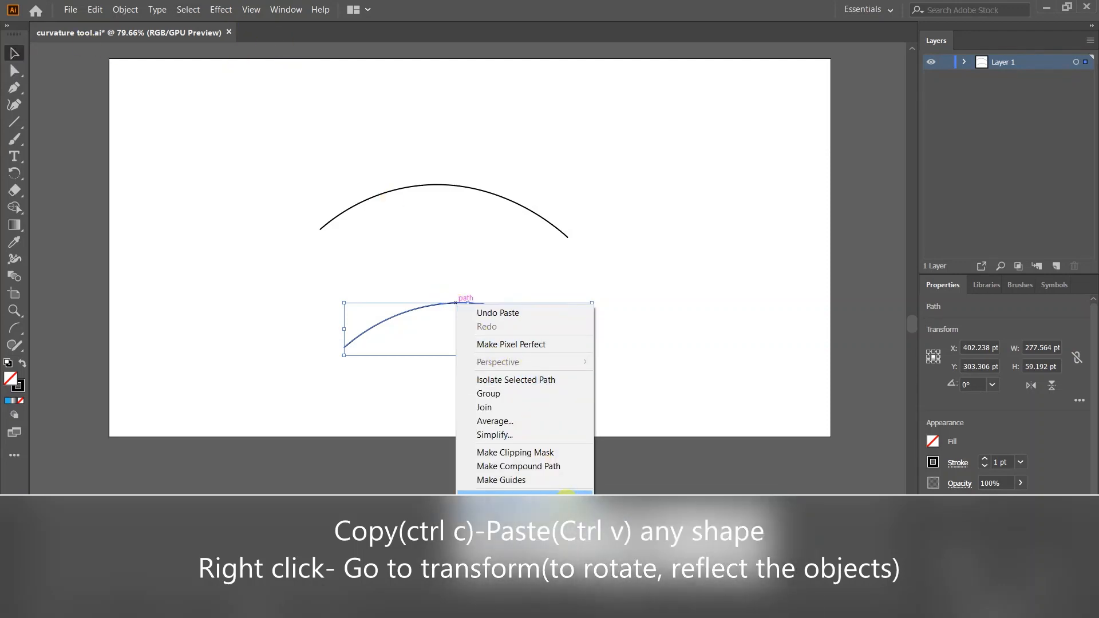
pyautogui.moveTo(584, 493)
pyautogui.click(634, 539)
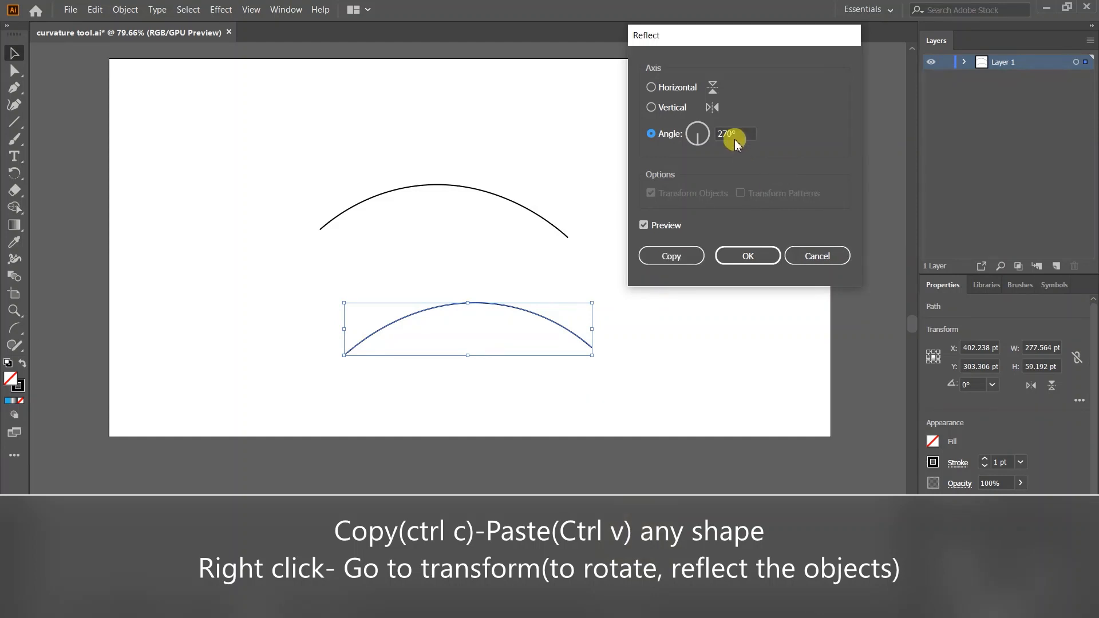
pyautogui.moveTo(740, 133); pyautogui.dragTo(713, 137)
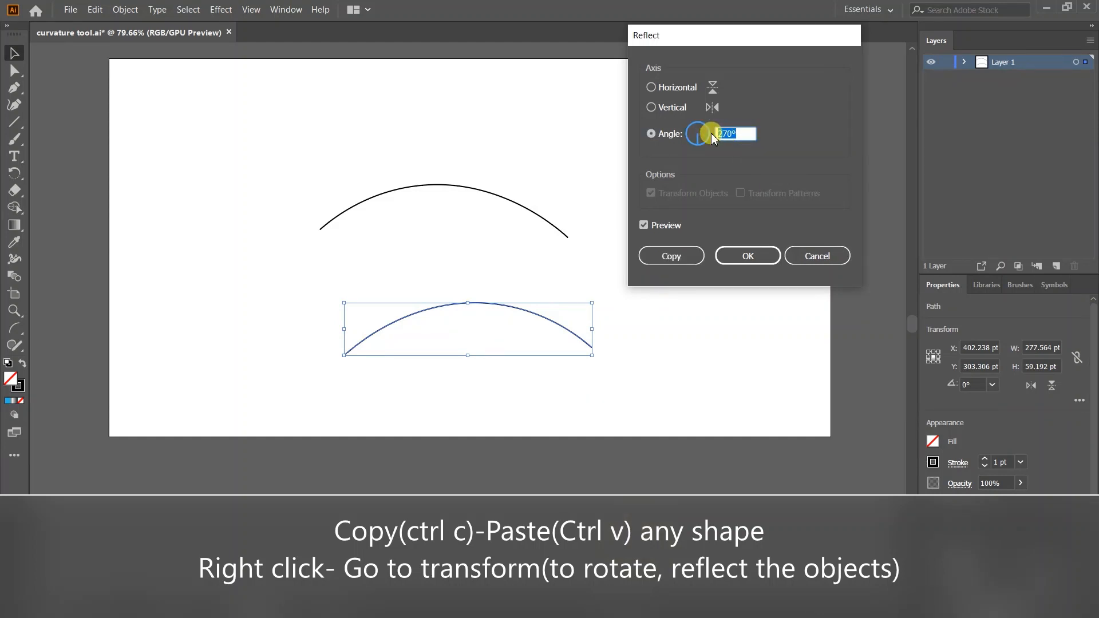
pyautogui.write('180')
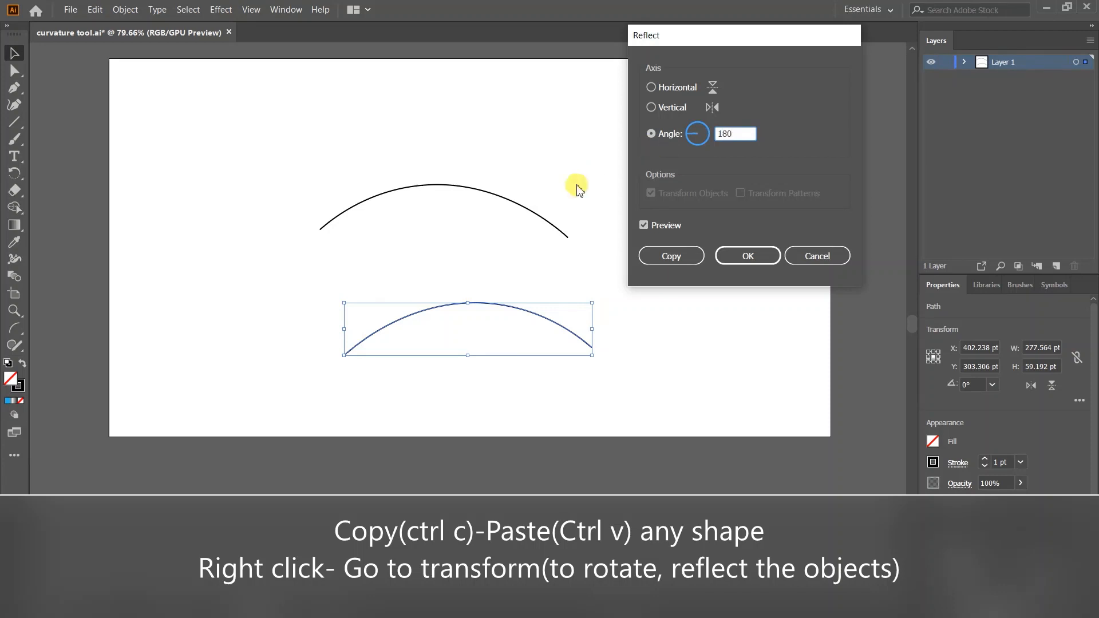
pyautogui.click(744, 255)
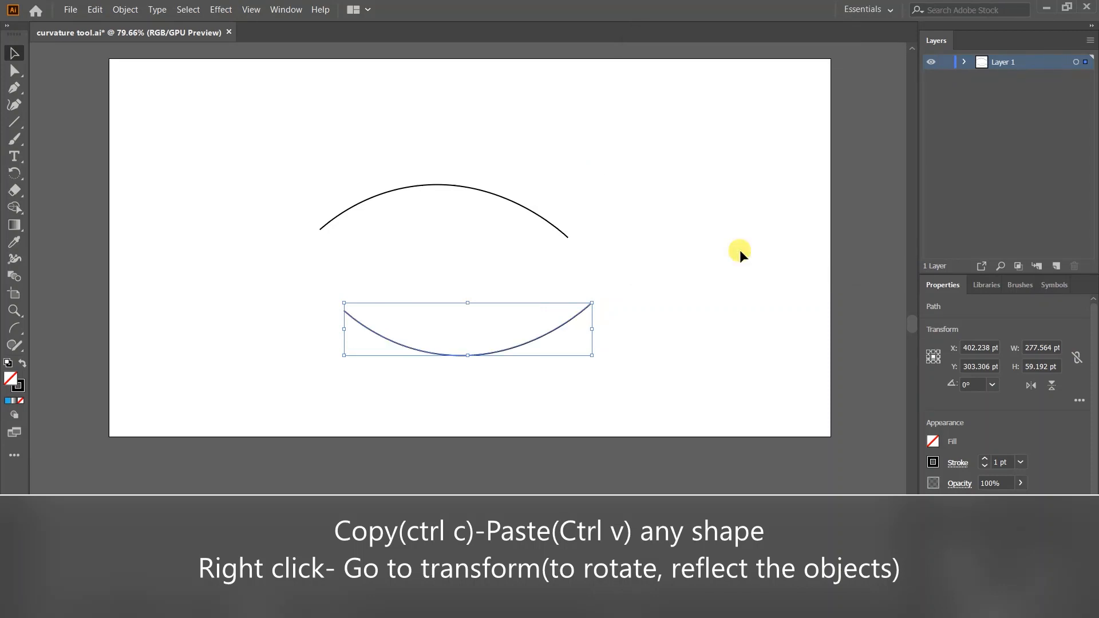
pyautogui.moveTo(530, 341); pyautogui.dragTo(507, 275)
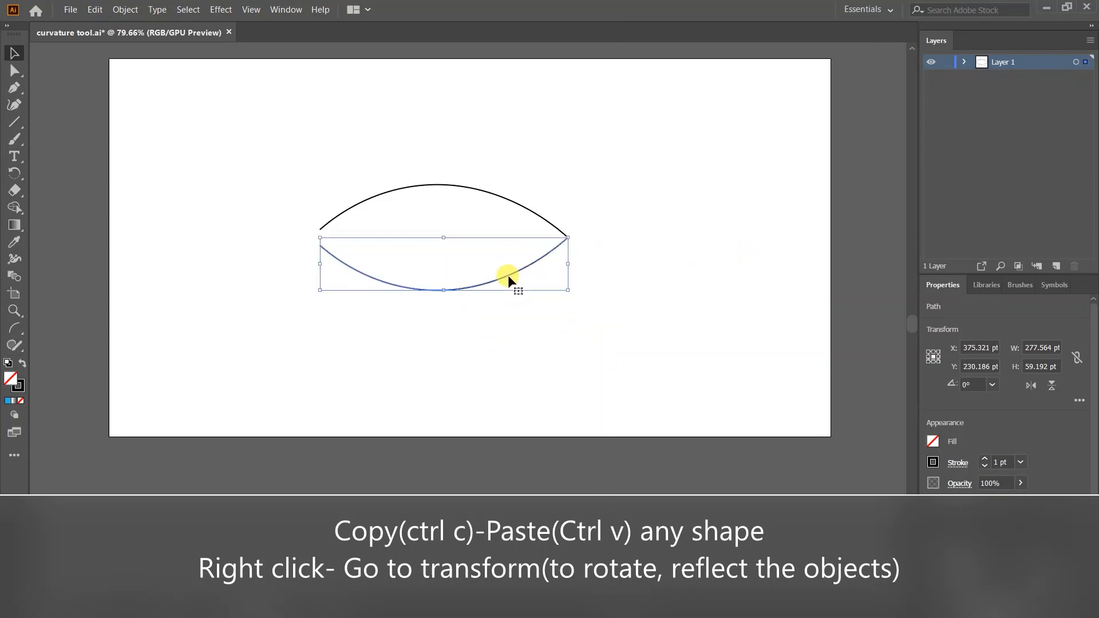
pyautogui.click(262, 179)
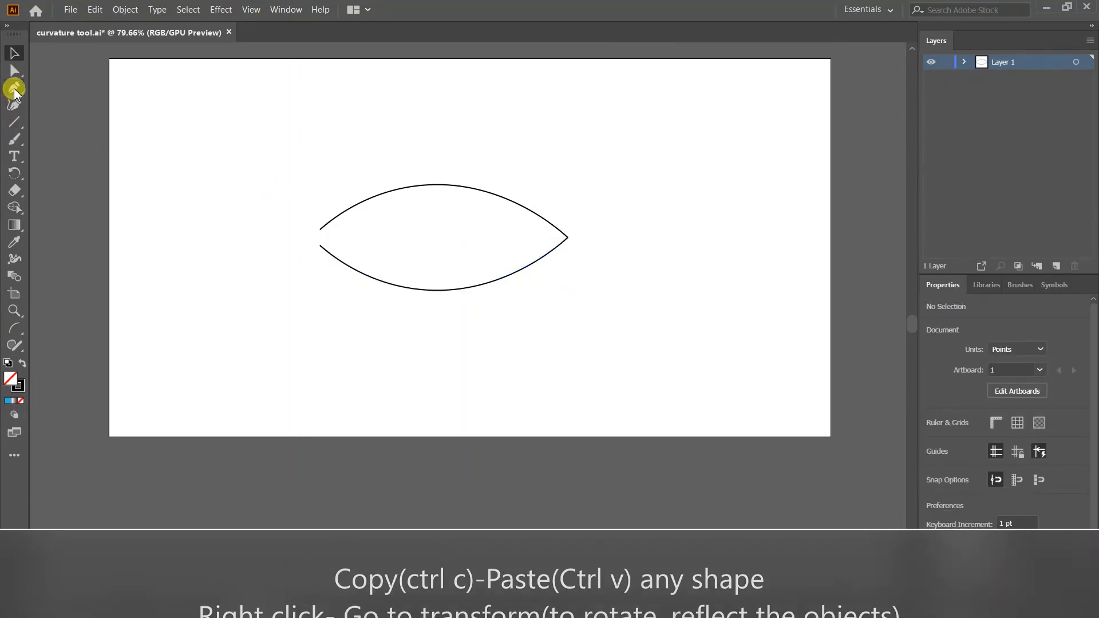
# - Pen-draw a small inward notch linking the upper and lower arcs' left endpoints
pyautogui.click(15, 89)
pyautogui.press('v')
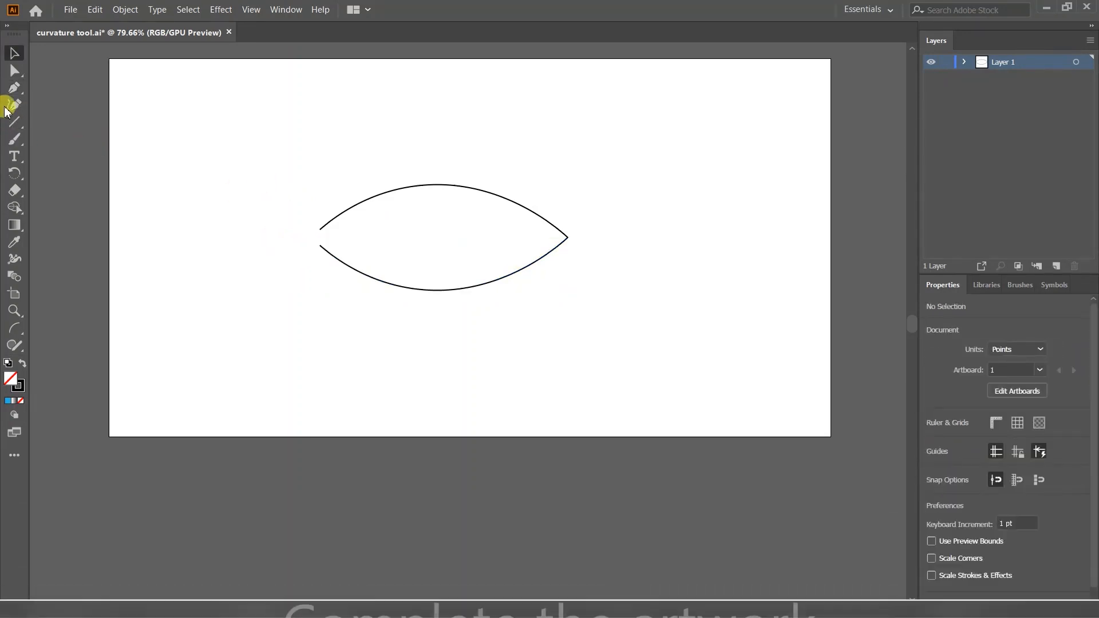
pyautogui.click(15, 90)
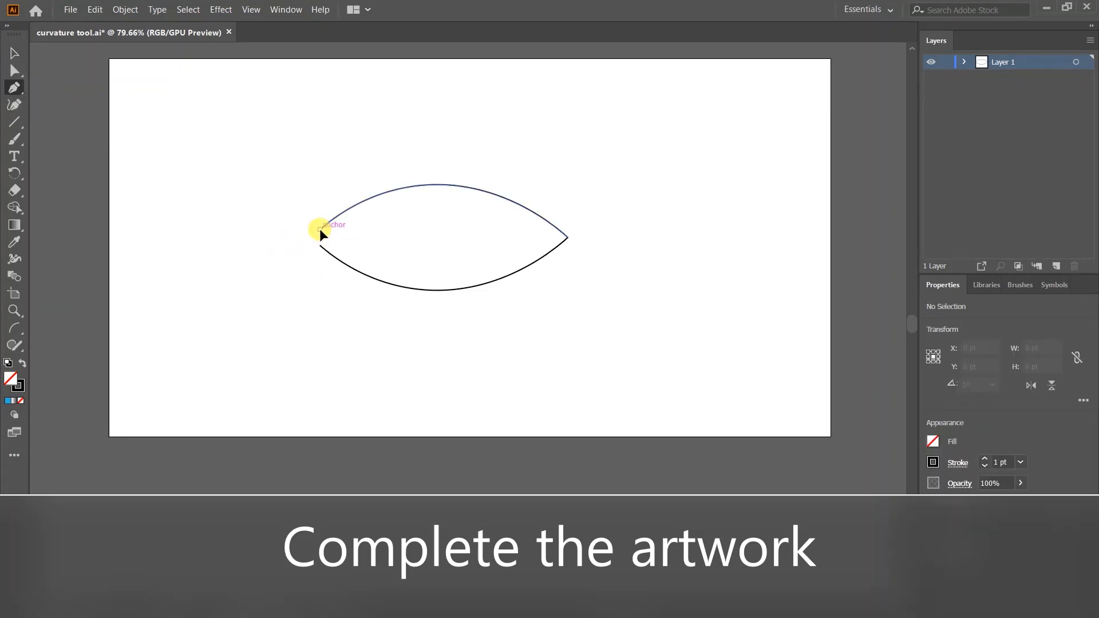
pyautogui.moveTo(319, 228); pyautogui.dragTo(333, 241)
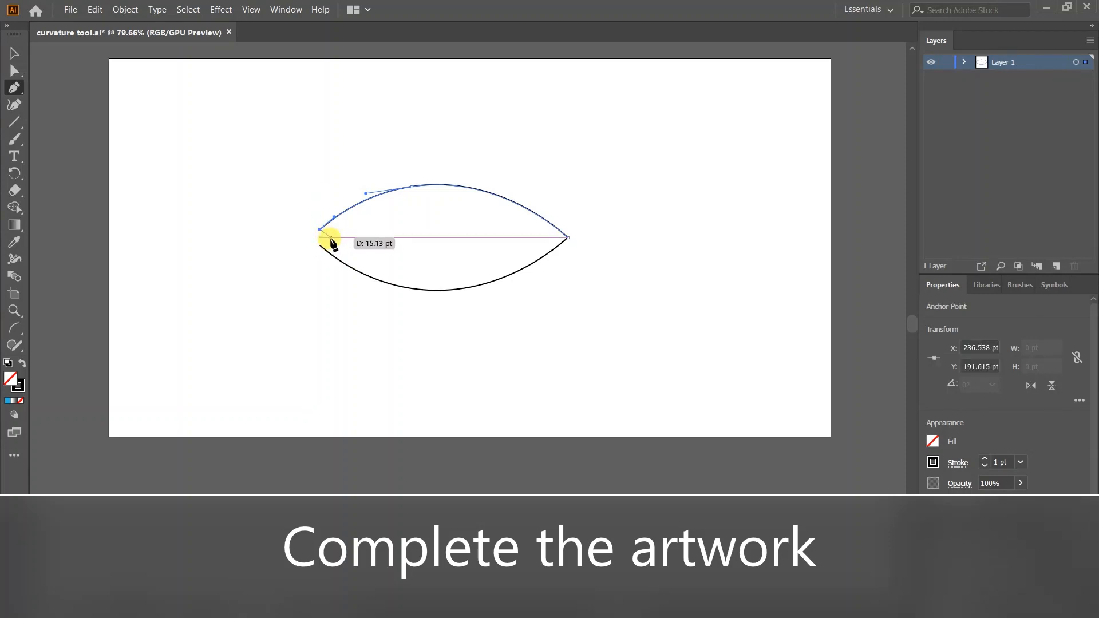
pyautogui.click(330, 237)
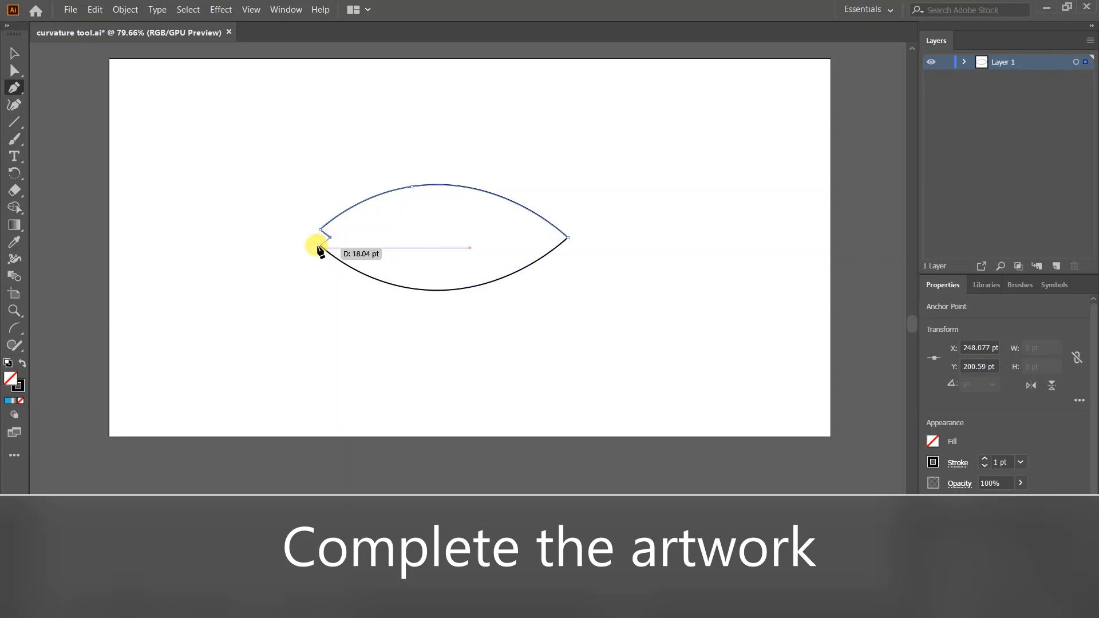
pyautogui.click(320, 246)
pyautogui.moveTo(317, 245)
pyautogui.mouseDown()
pyautogui.moveTo(178, 180)
pyautogui.moveTo(324, 249)
pyautogui.mouseUp()
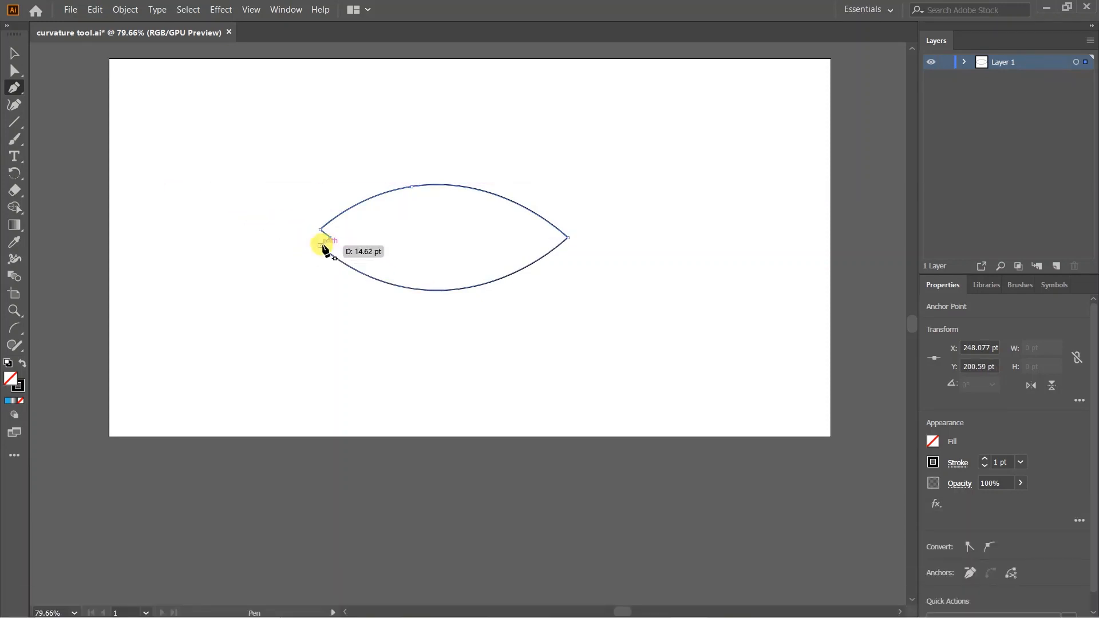
pyautogui.click(321, 246)
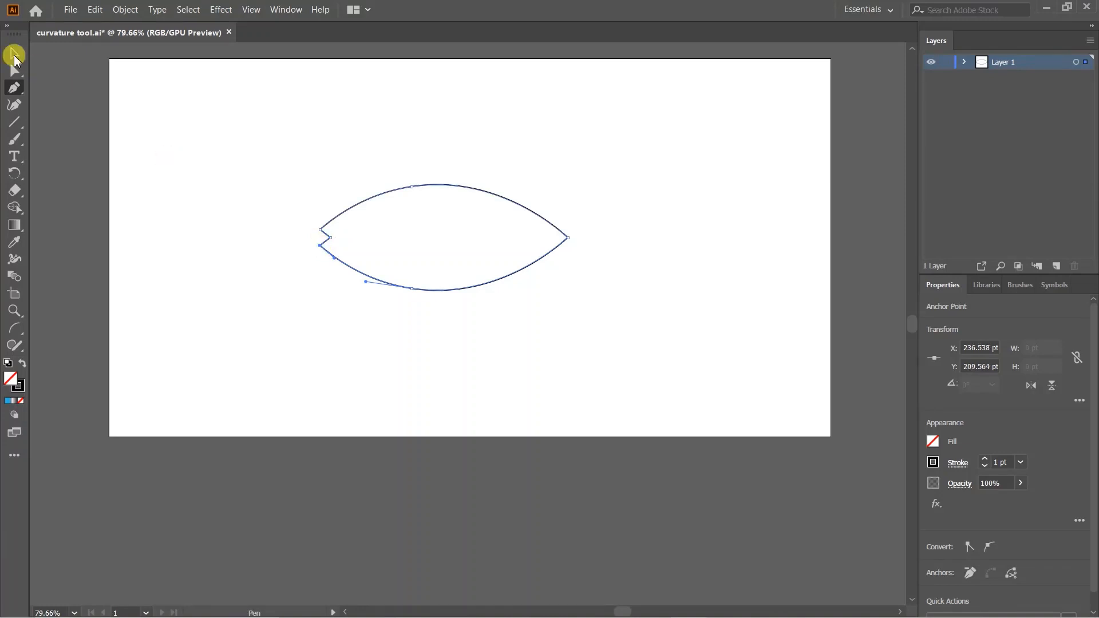
pyautogui.click(10, 53)
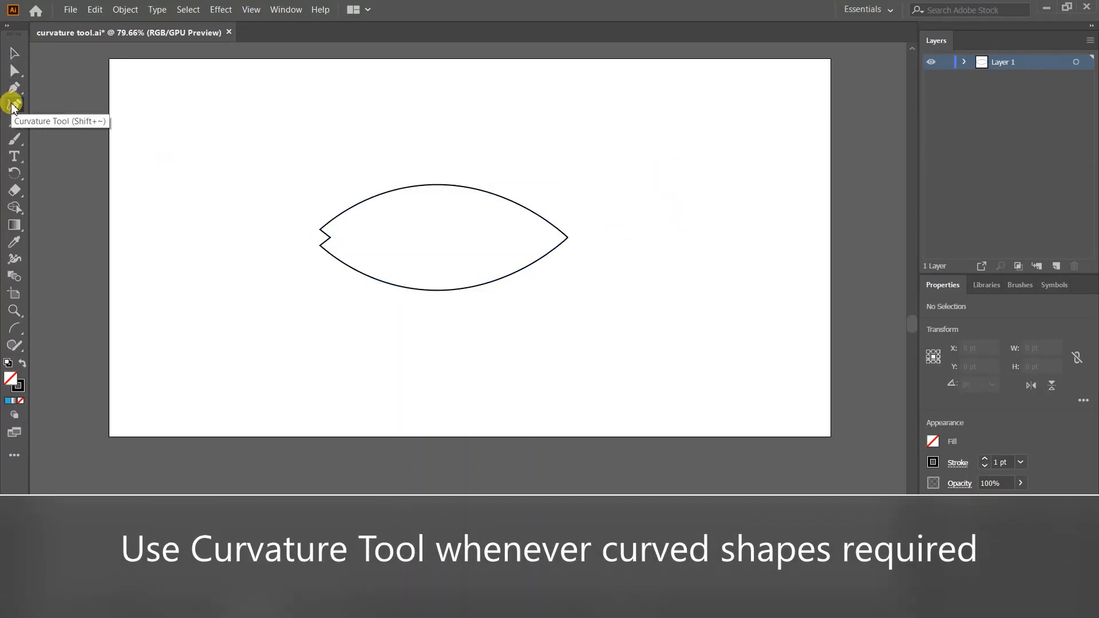
# - Draw a five-point open curve that rises to a top corner and waves downward
pyautogui.click(631, 286)
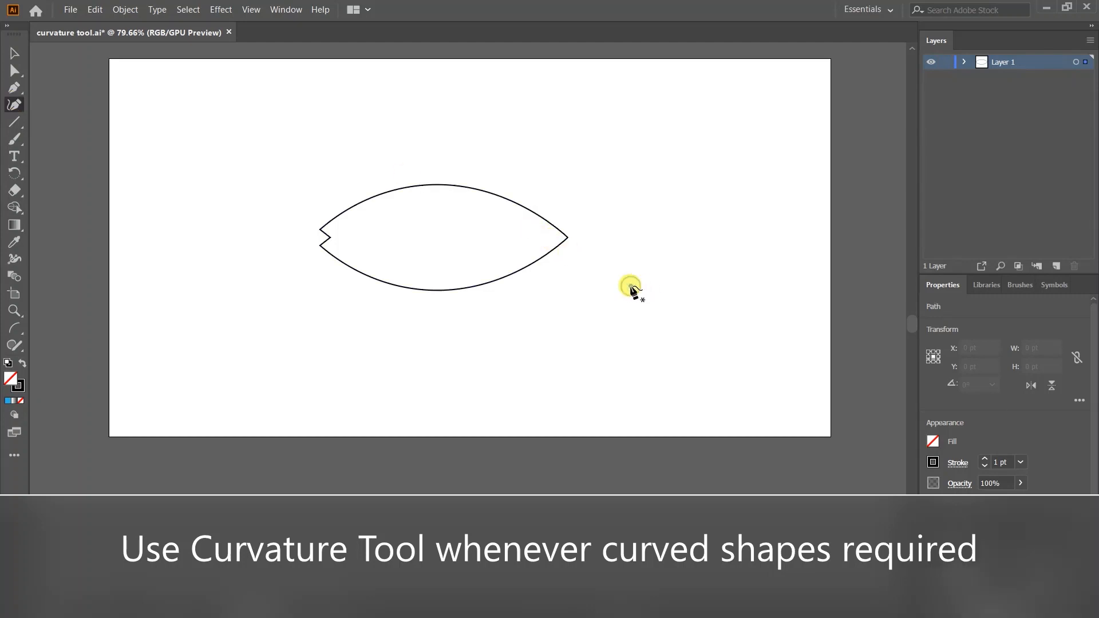
pyautogui.click(691, 262)
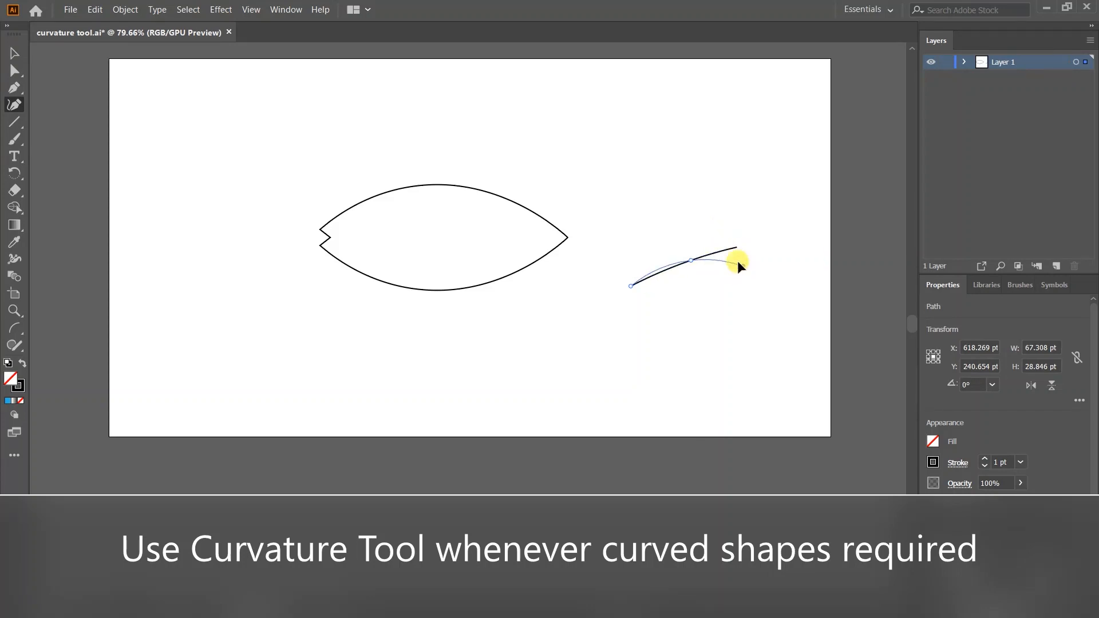
pyautogui.click(738, 249)
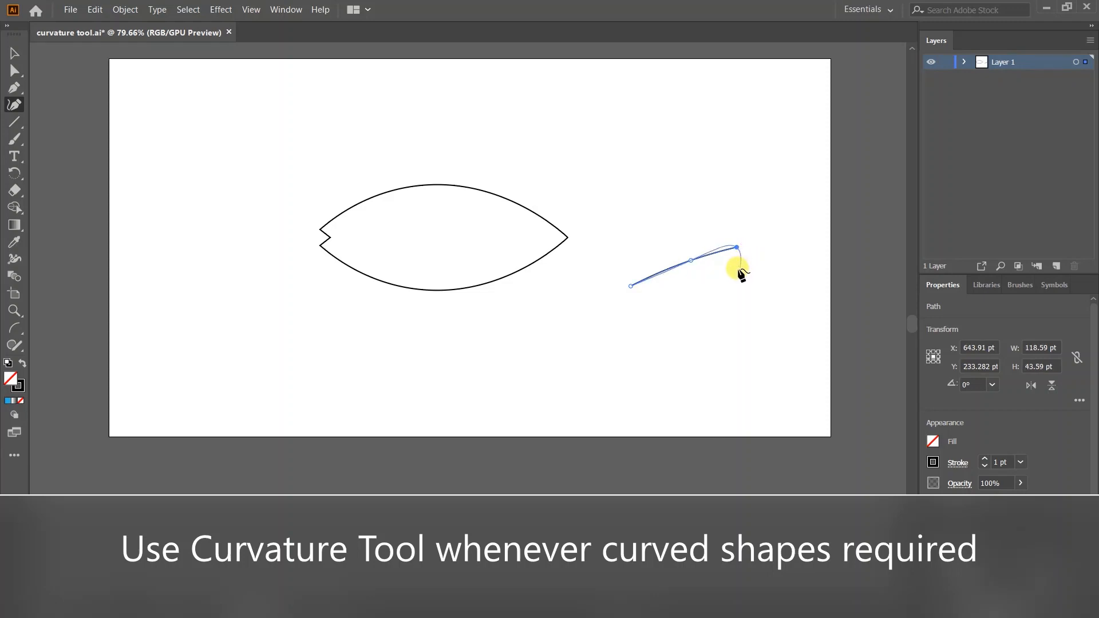
pyautogui.click(727, 268)
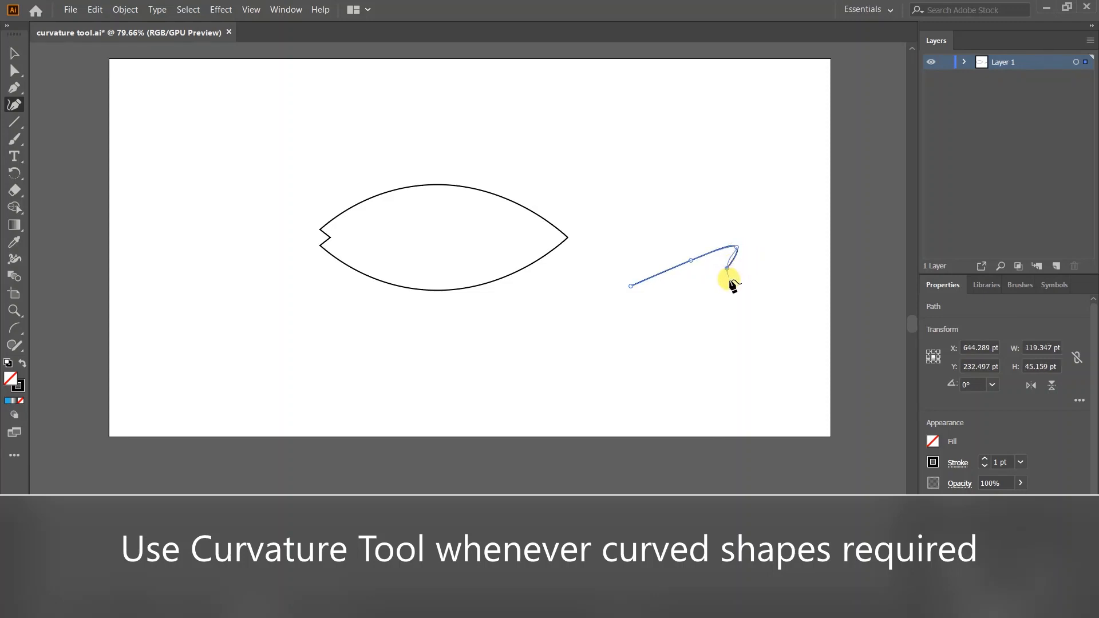
pyautogui.click(741, 286)
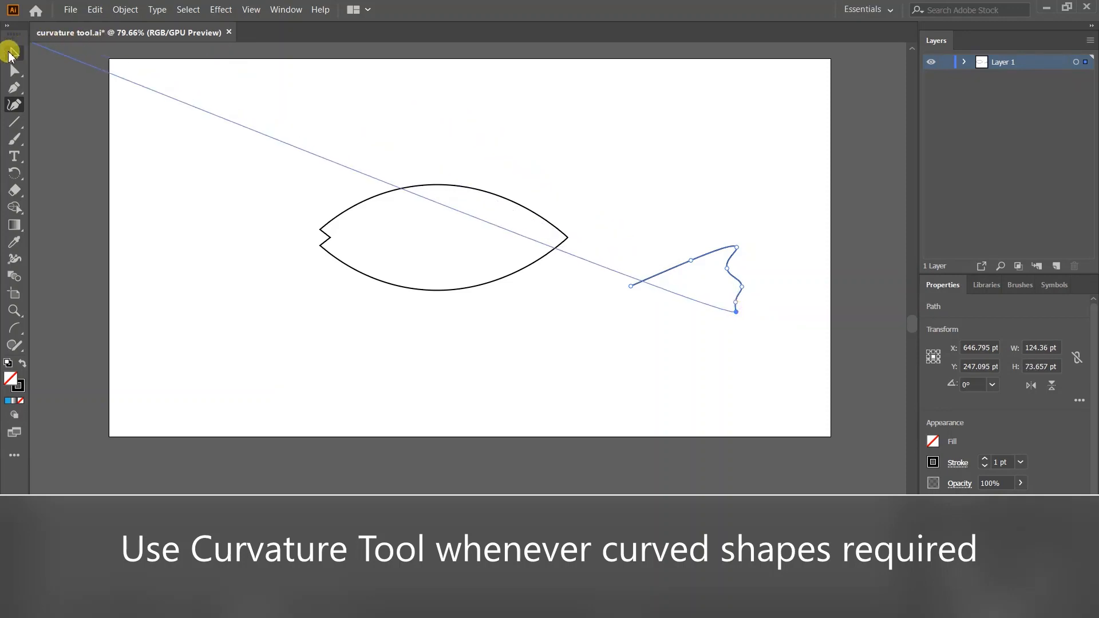
pyautogui.click(9, 55)
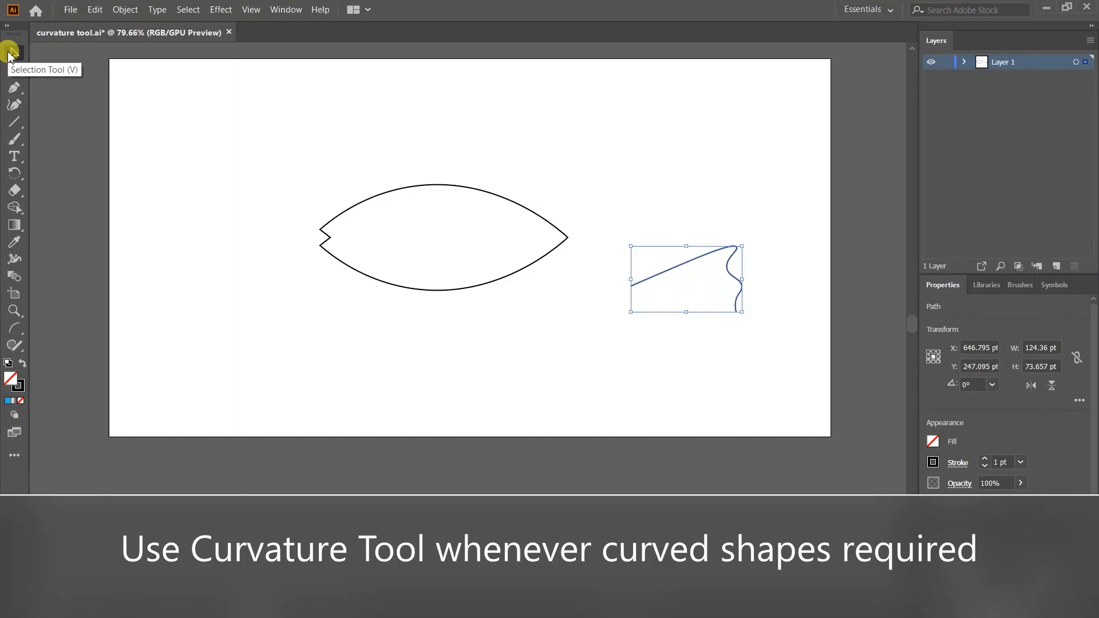
# - Copy the fin curve, reflect the copy, and place it beside the original half
pyautogui.hotkey('ctrl', 'c')
pyautogui.hotkey('ctrl', 'v')
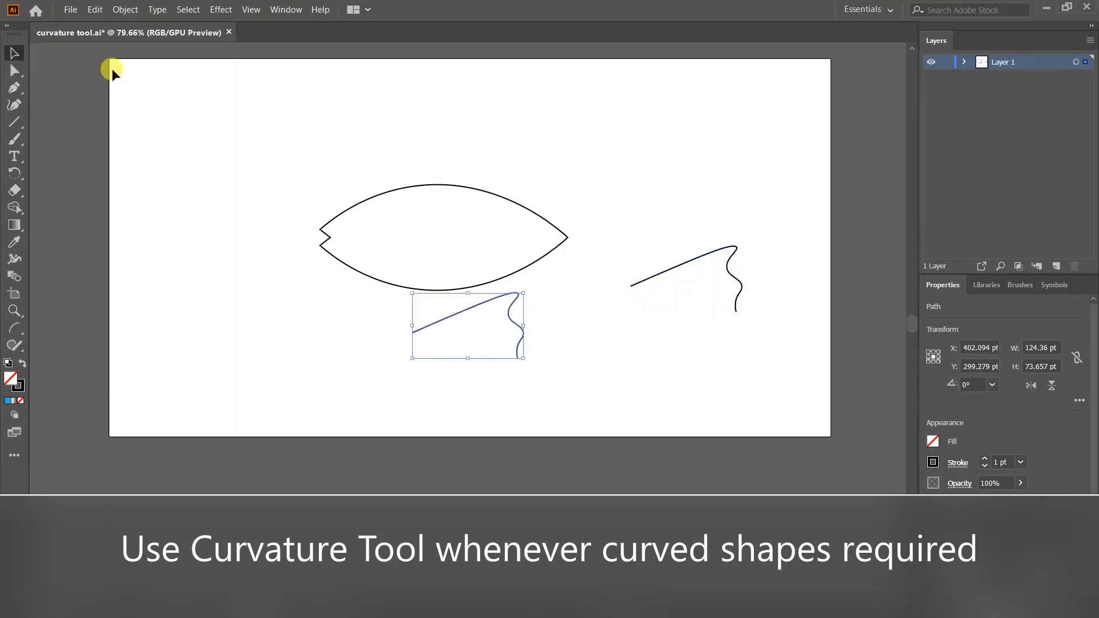
pyautogui.rightClick(482, 323)
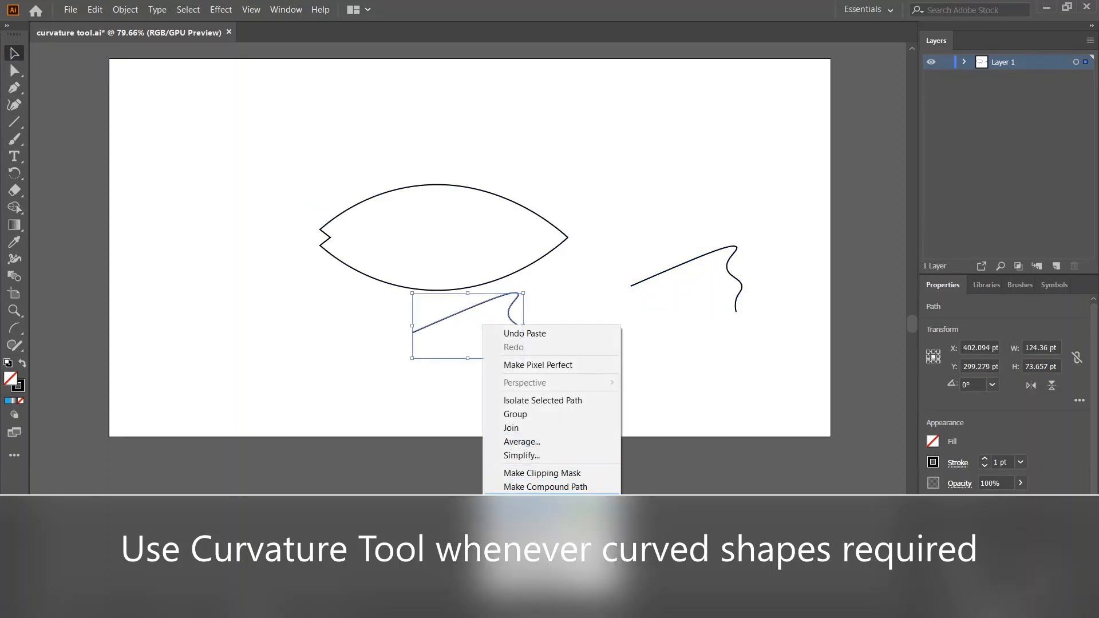
pyautogui.moveTo(550, 518)
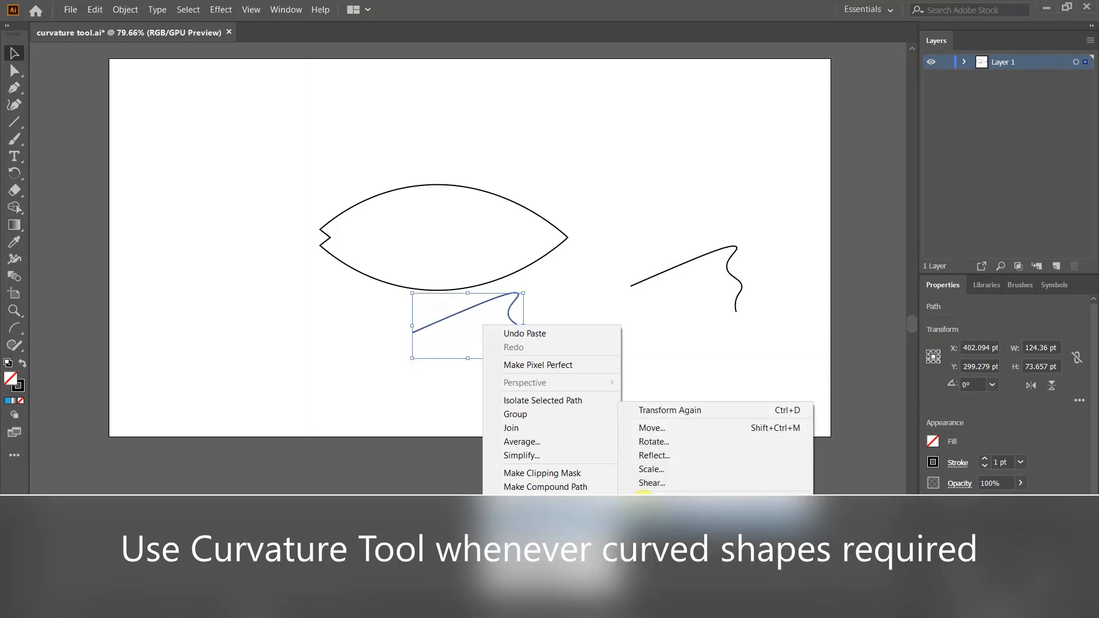
pyautogui.click(661, 459)
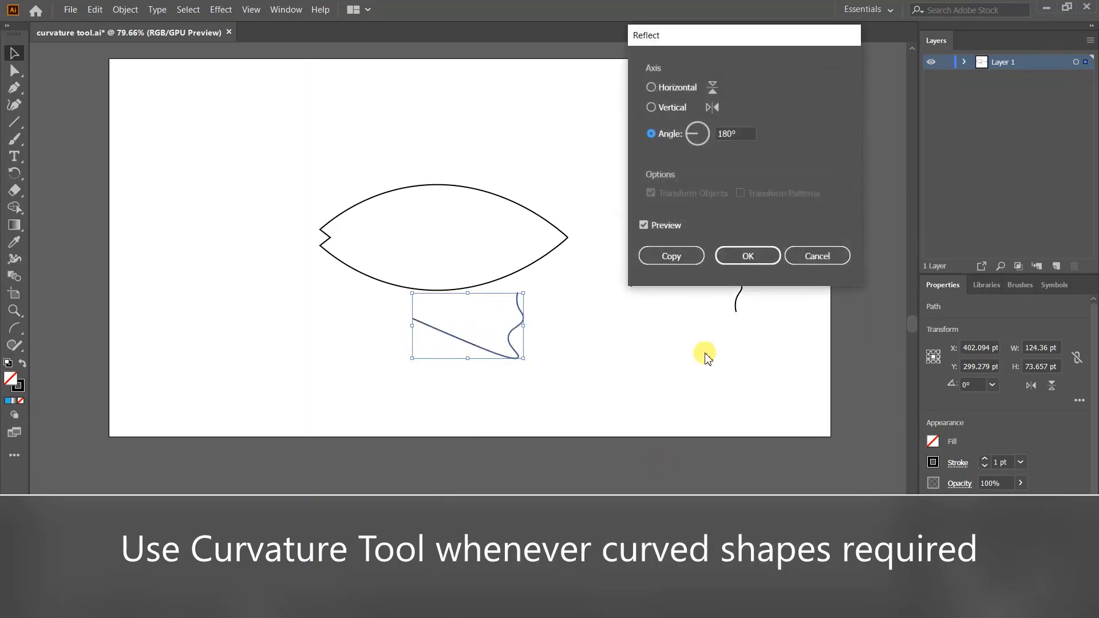
pyautogui.click(739, 255)
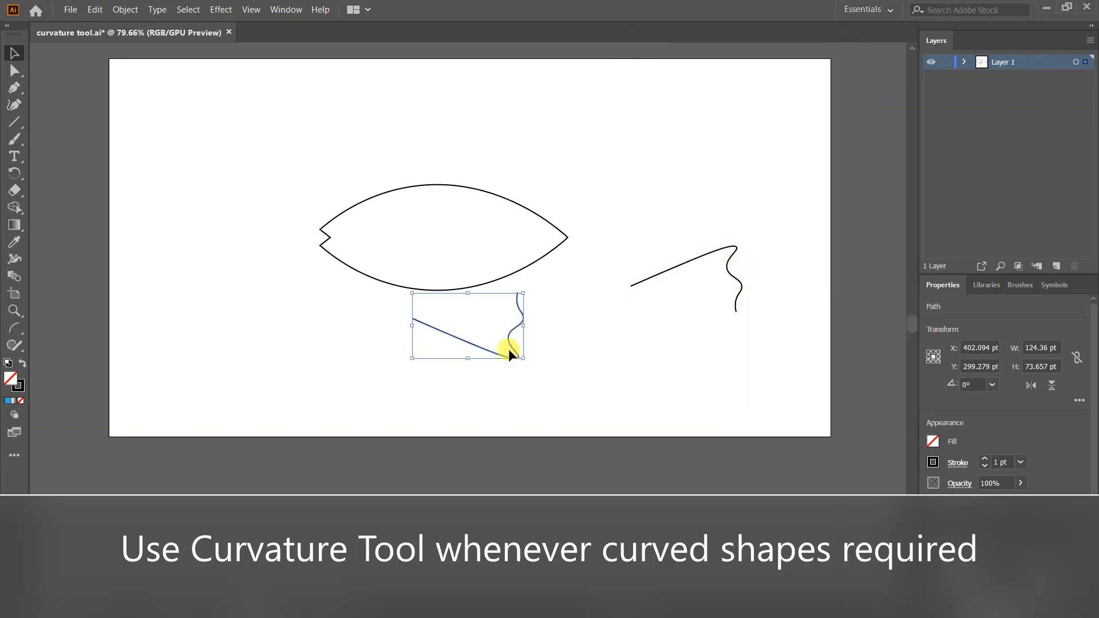
pyautogui.moveTo(513, 348); pyautogui.dragTo(732, 356)
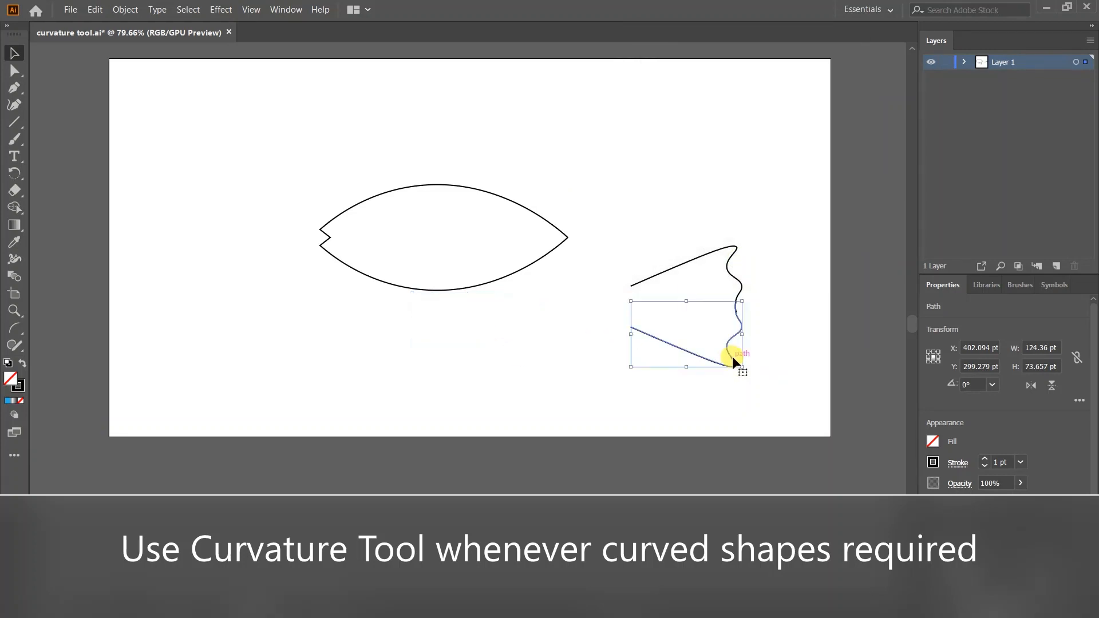
# - Group both tail halves and shrink the group onto the body's right tip
pyautogui.click(715, 138)
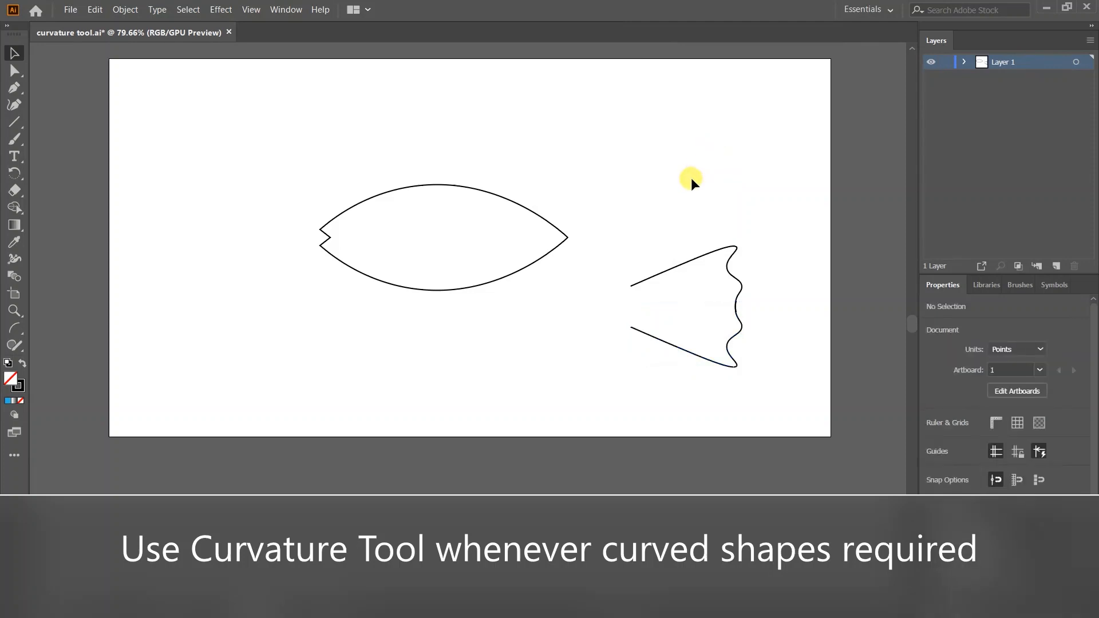
pyautogui.moveTo(714, 374); pyautogui.dragTo(743, 382)
pyautogui.rightClick(744, 382)
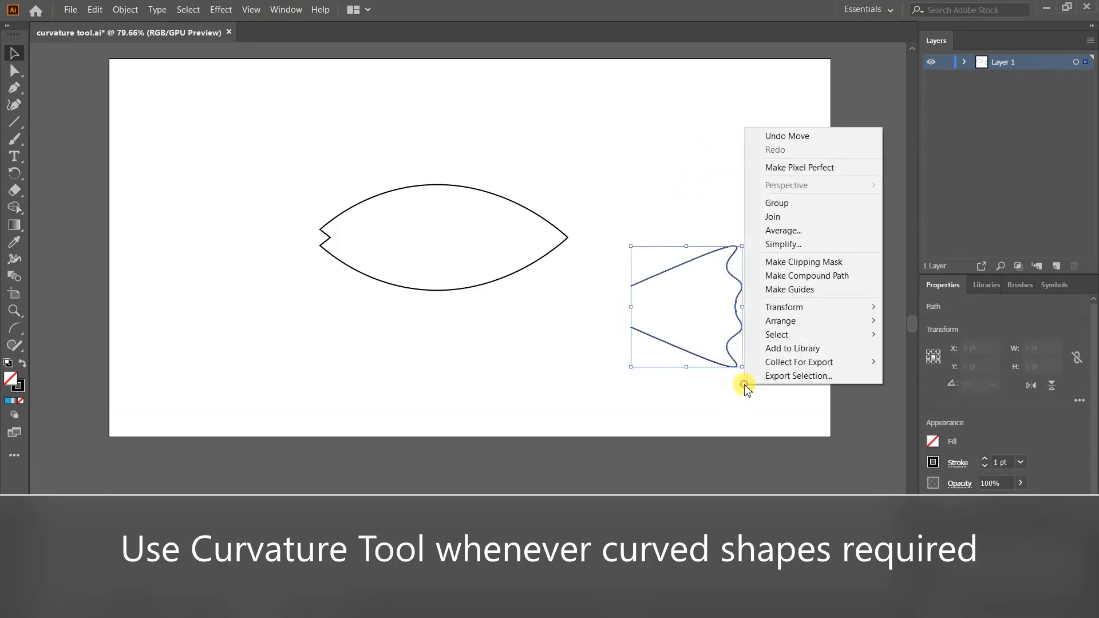
pyautogui.click(781, 203)
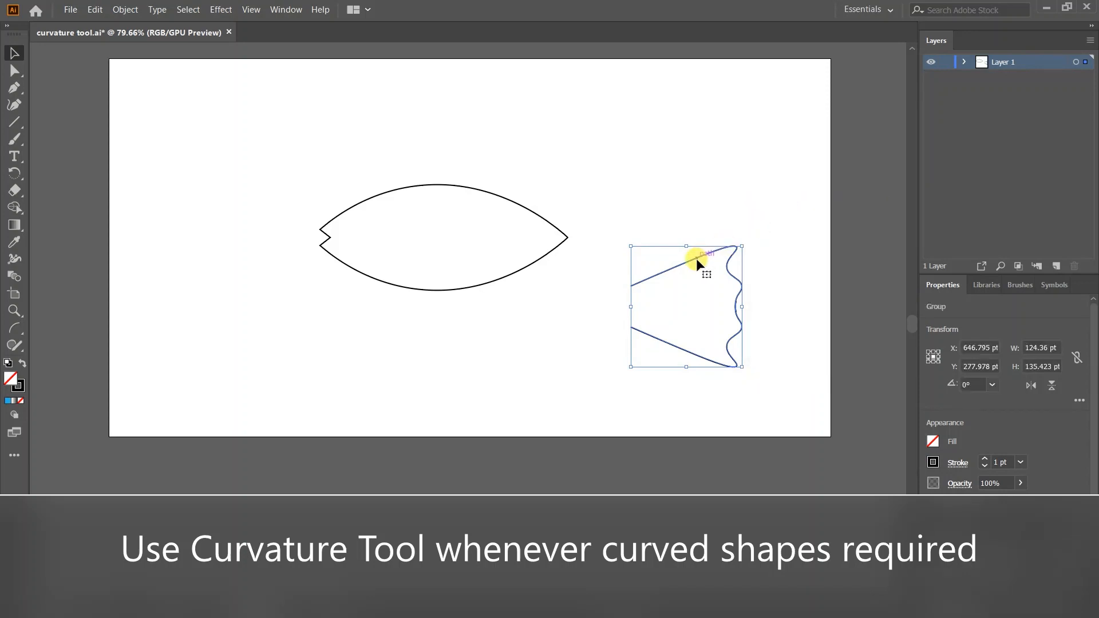
pyautogui.moveTo(741, 245)
pyautogui.mouseDown()
pyautogui.moveTo(725, 256)
pyautogui.moveTo(725, 275)
pyautogui.moveTo(634, 232)
pyautogui.moveTo(601, 198)
pyautogui.moveTo(590, 204)
pyautogui.mouseUp()
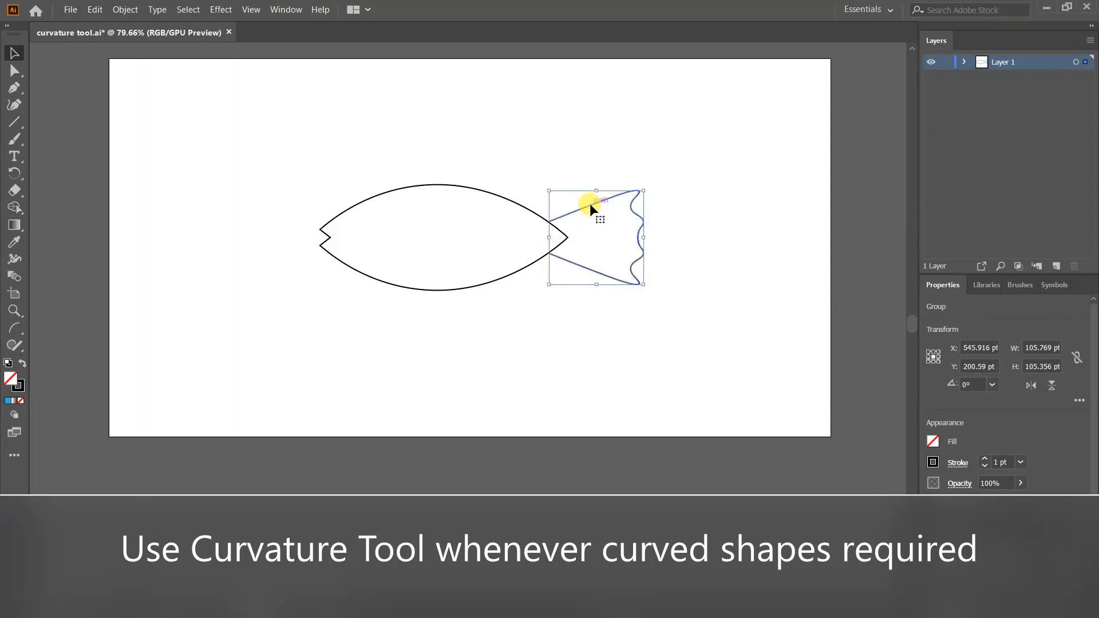
pyautogui.click(509, 111)
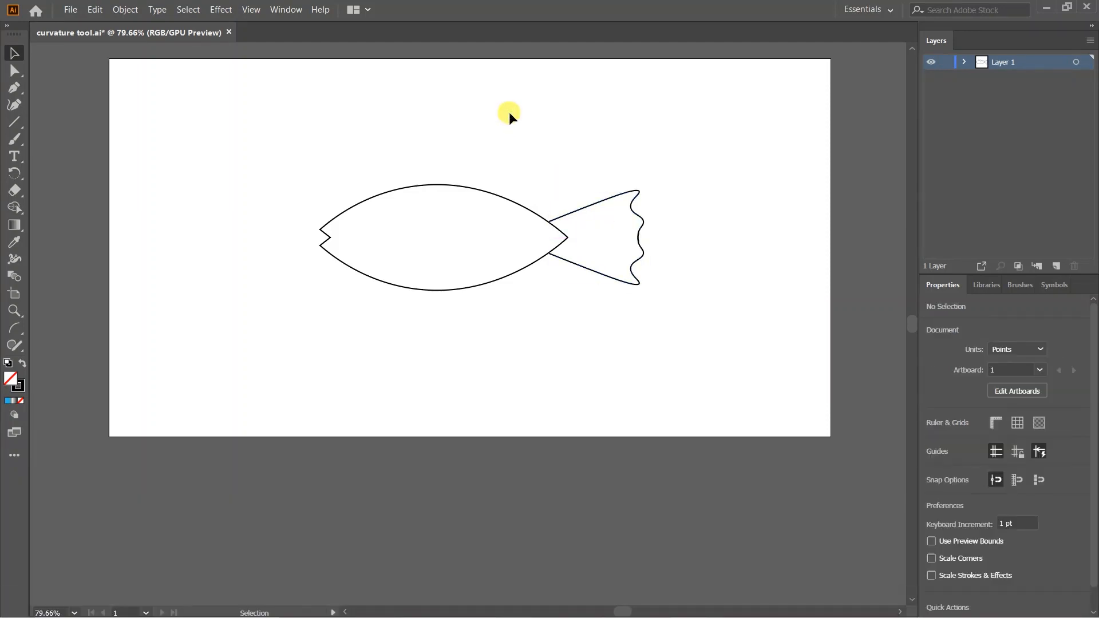
# - Draw a trial hooked curve below the fish with the Curvature Tool, then delete it
pyautogui.click(14, 105)
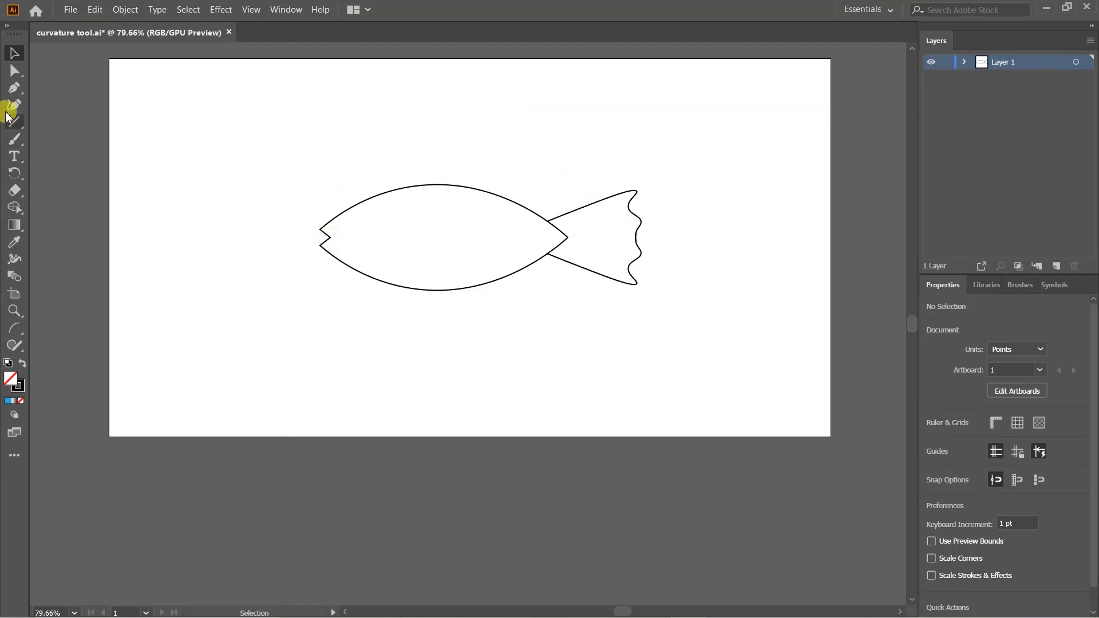
pyautogui.click(284, 332)
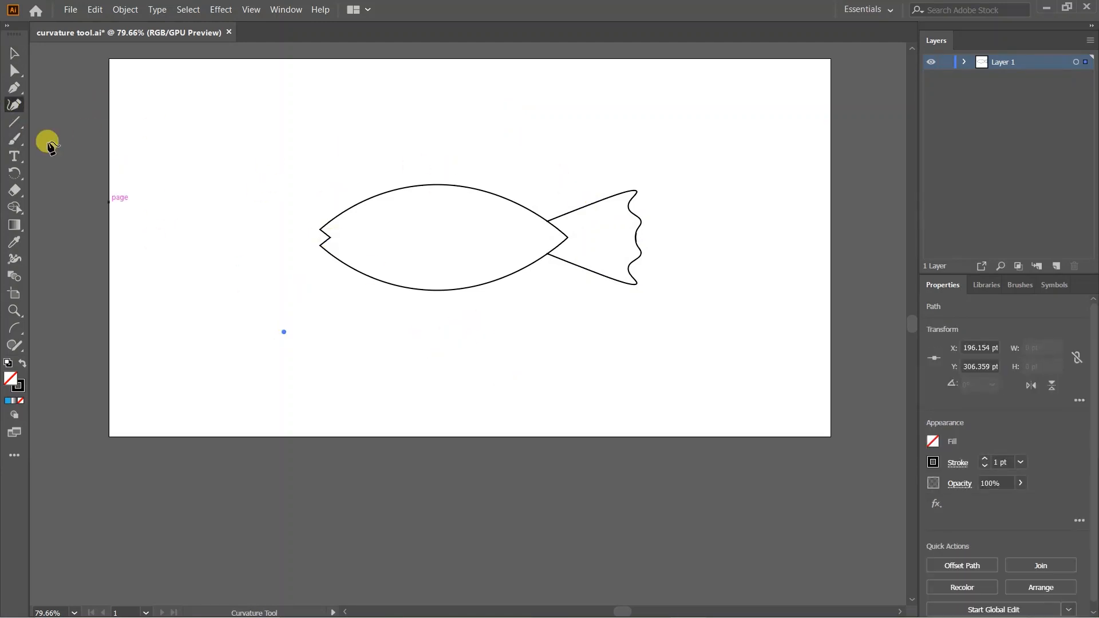
pyautogui.click(378, 310)
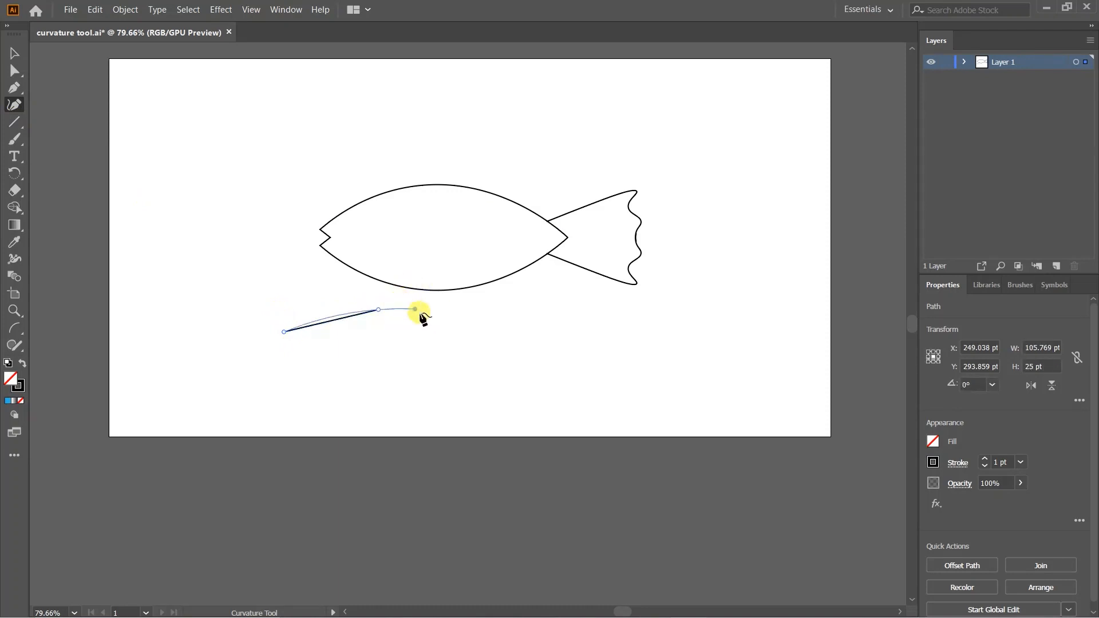
pyautogui.click(406, 300)
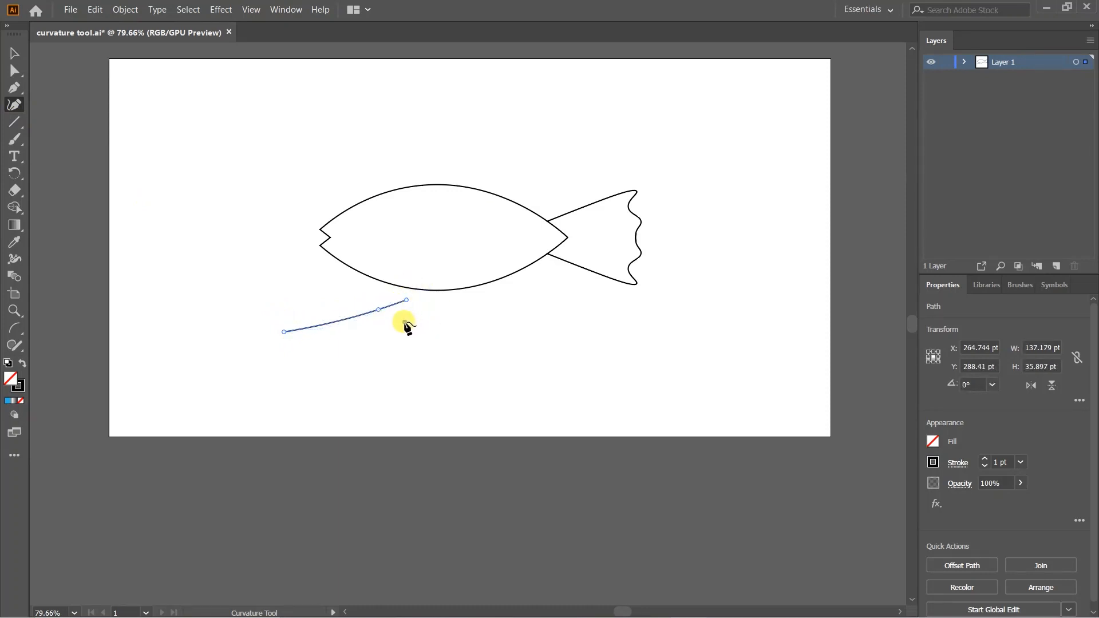
pyautogui.click(402, 326)
pyautogui.press('Delete')
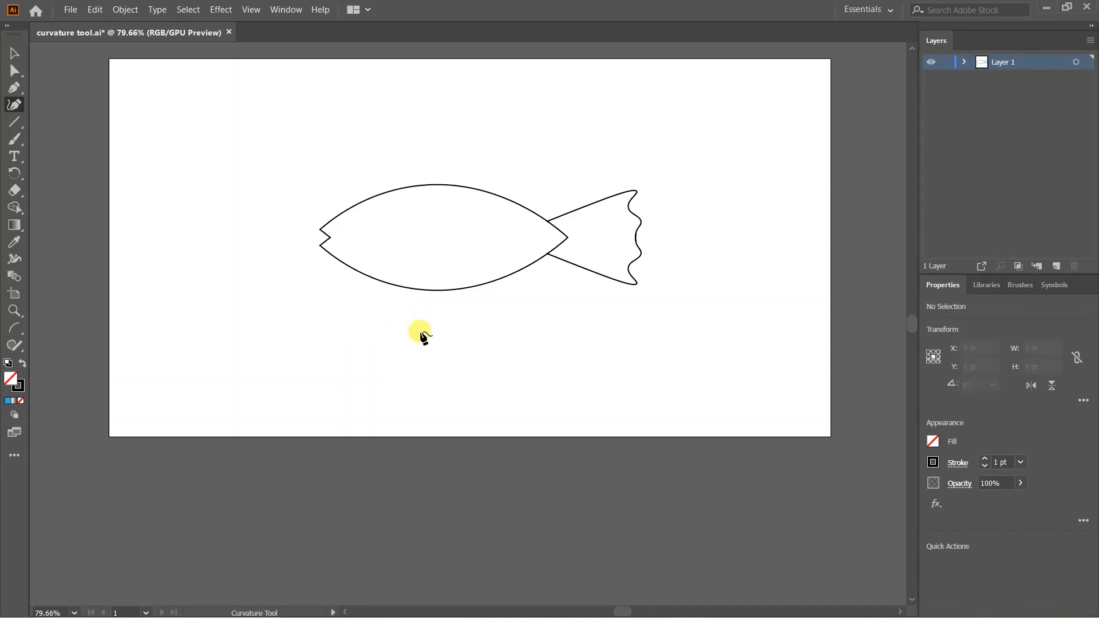
# - Redraw the hooked fin curve at the lower left and move it onto the body's top
pyautogui.click(145, 338)
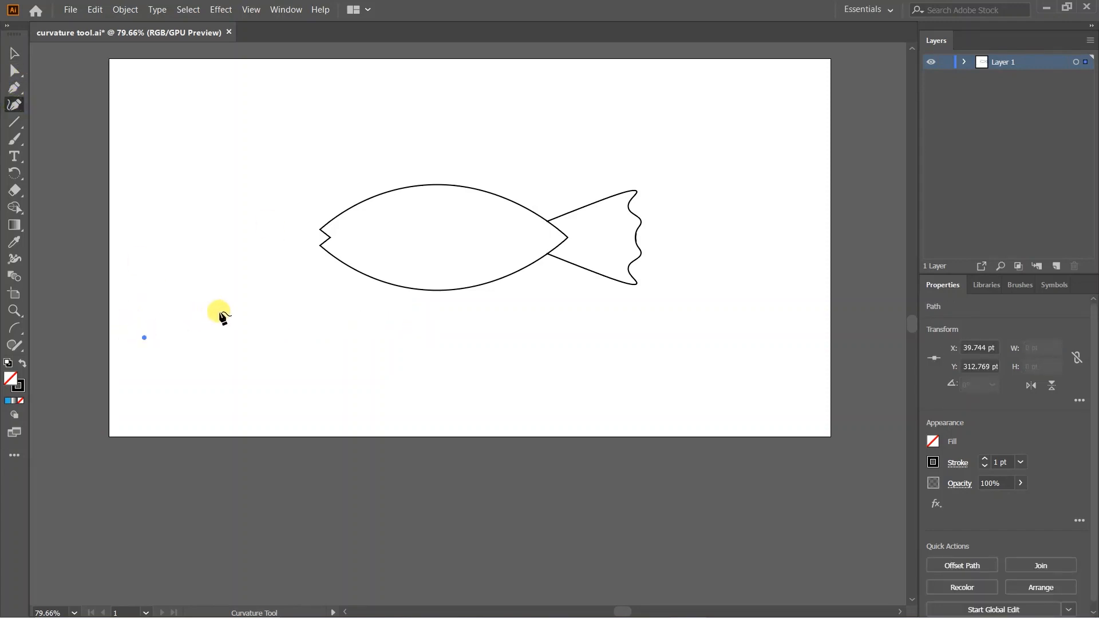
pyautogui.click(221, 312)
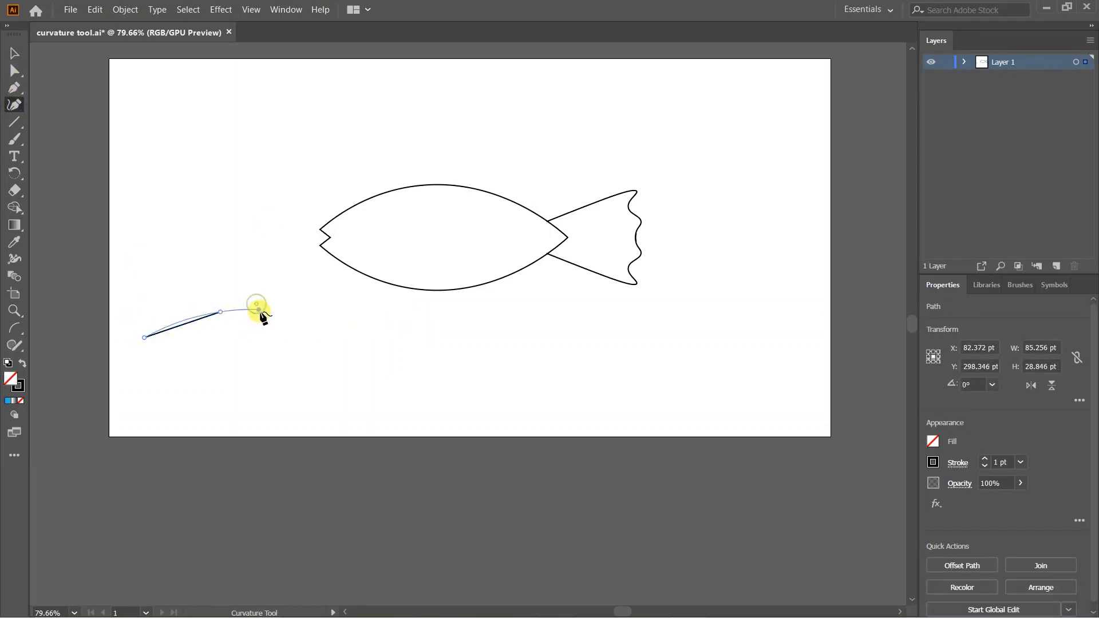
pyautogui.click(257, 298)
pyautogui.click(238, 319)
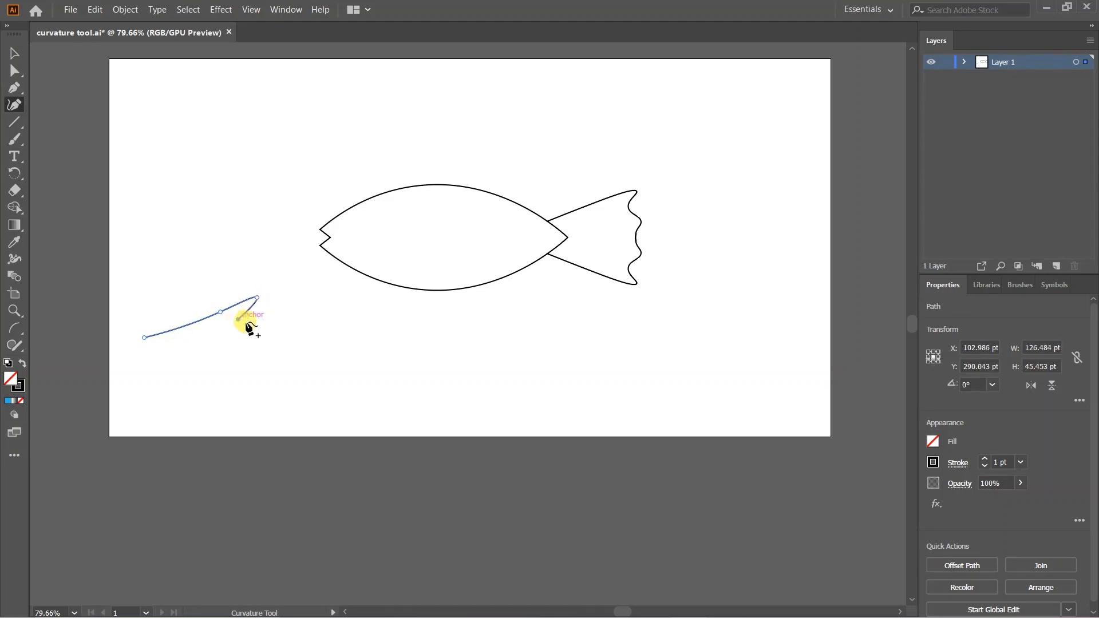
pyautogui.click(257, 326)
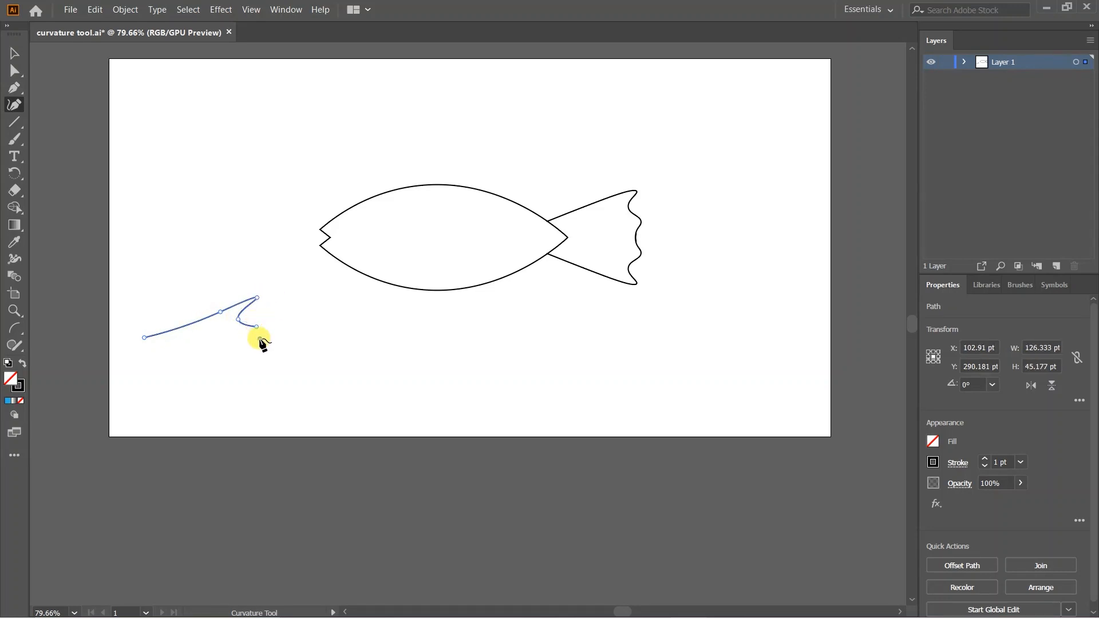
pyautogui.hotkey('ctrl', 'z')
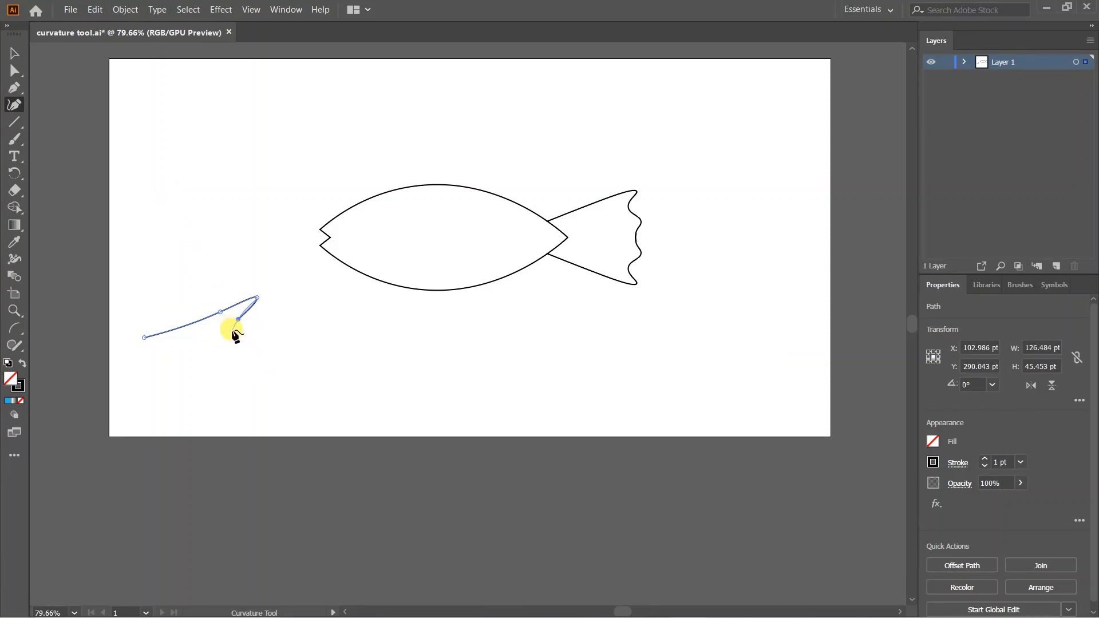
pyautogui.click(233, 332)
pyautogui.click(15, 52)
pyautogui.moveTo(209, 311); pyautogui.dragTo(431, 178)
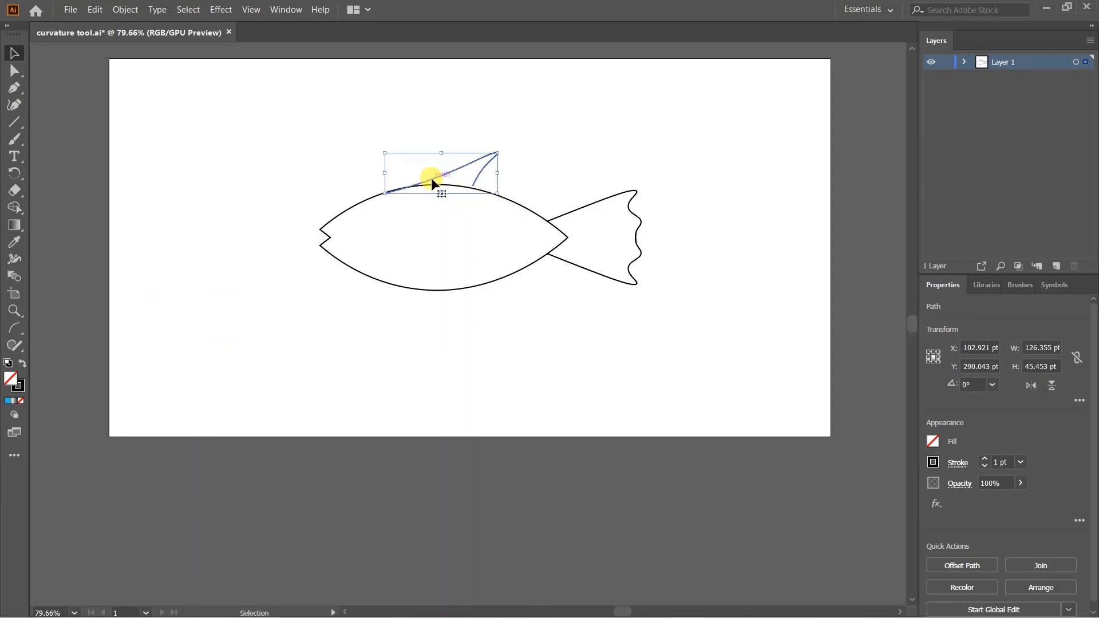
# - Enlarge the fin slightly and send it behind the fish body
pyautogui.moveTo(497, 194); pyautogui.dragTo(501, 197)
pyautogui.click(558, 138)
pyautogui.rightClick(481, 160)
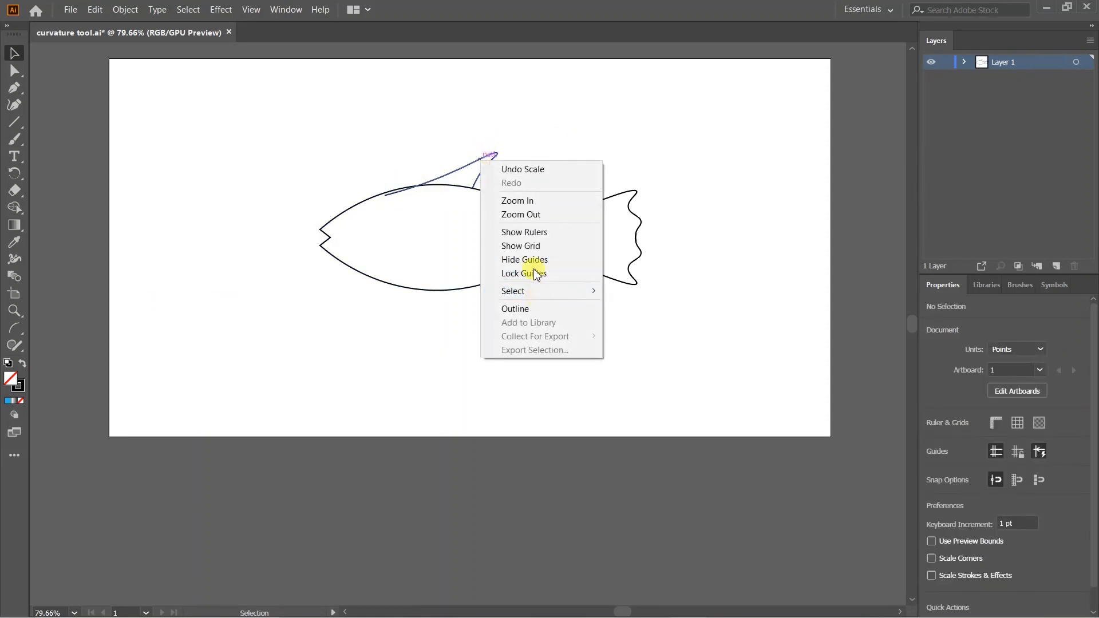
pyautogui.click(437, 176)
pyautogui.rightClick(441, 178)
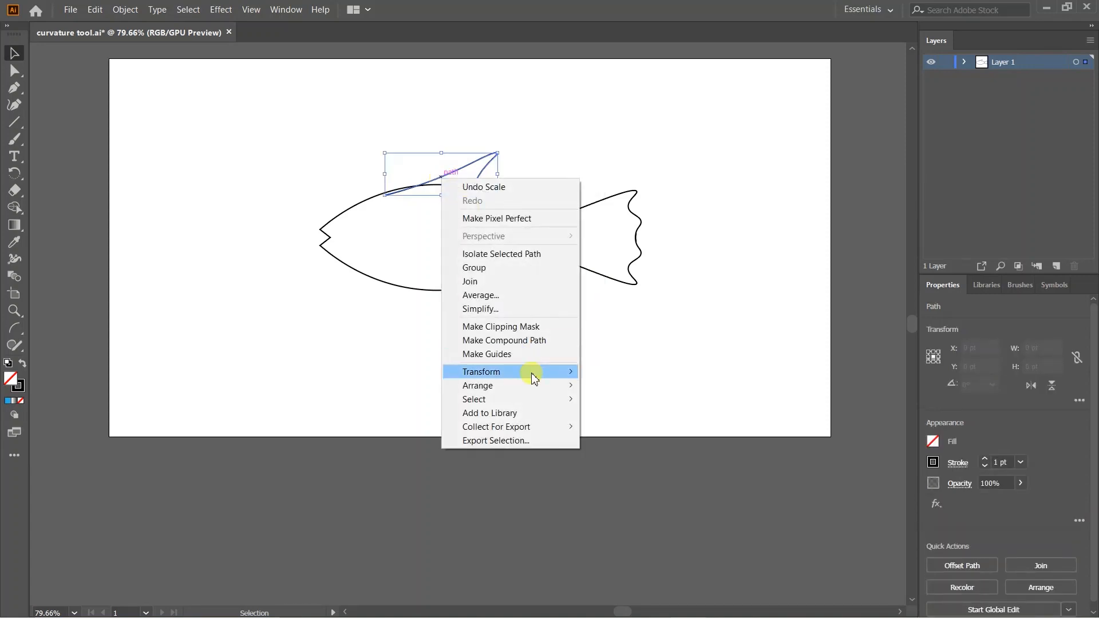
pyautogui.moveTo(504, 386)
pyautogui.click(650, 424)
pyautogui.click(468, 336)
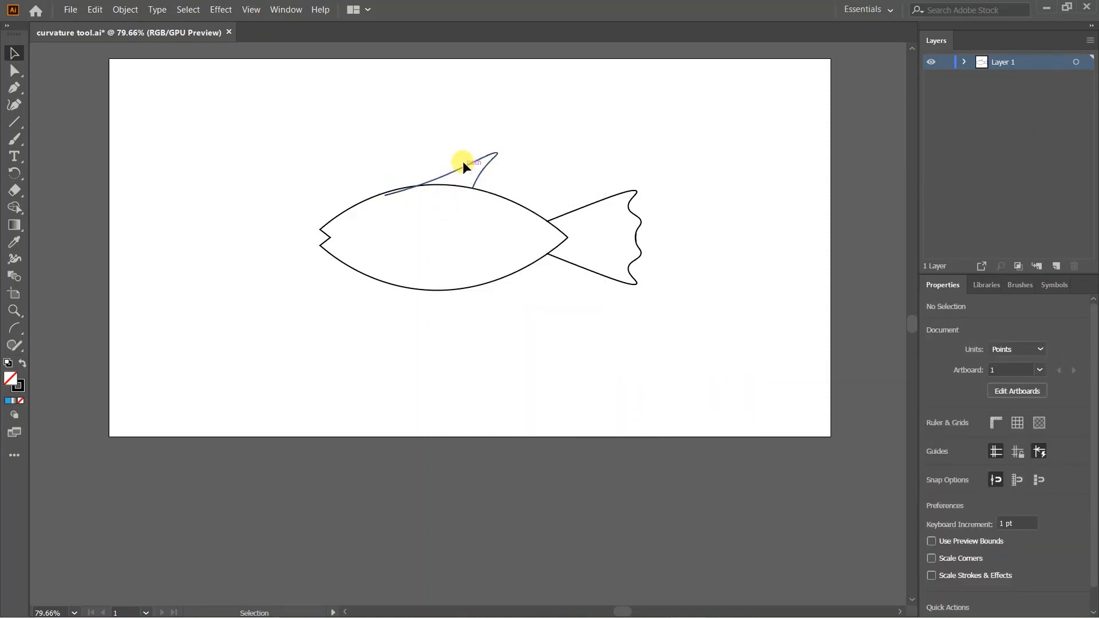
# - Tilt the dorsal fin to 356.74°, undoing an accidental paste
pyautogui.click(459, 166)
pyautogui.moveTo(377, 143); pyautogui.dragTo(386, 147)
pyautogui.click(446, 140)
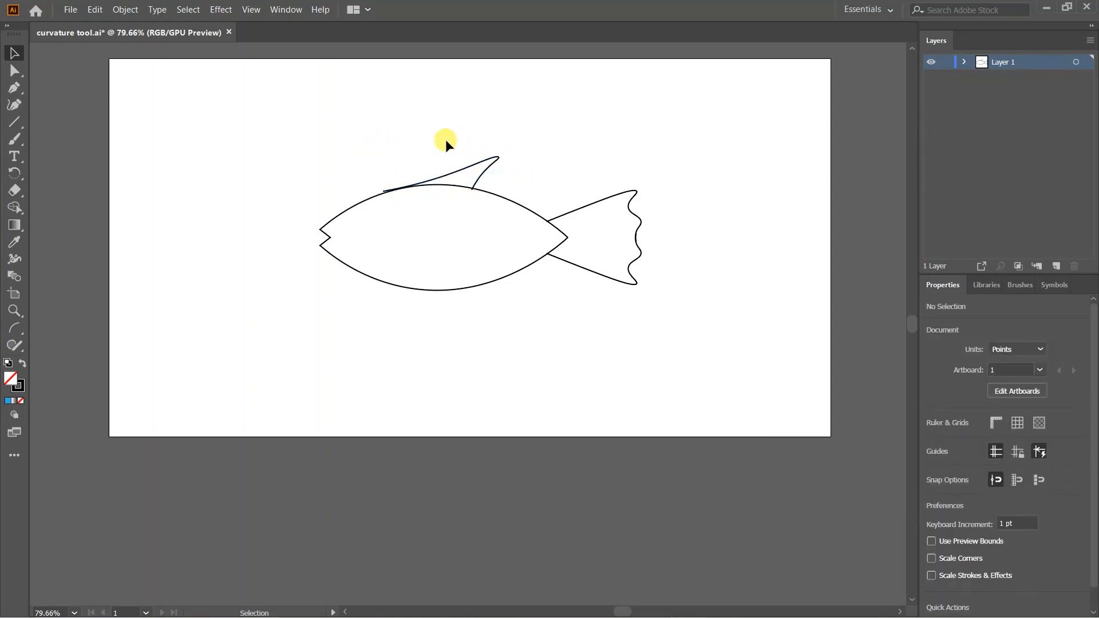
pyautogui.click(428, 179)
pyautogui.moveTo(373, 141); pyautogui.dragTo(378, 144)
pyautogui.click(310, 158)
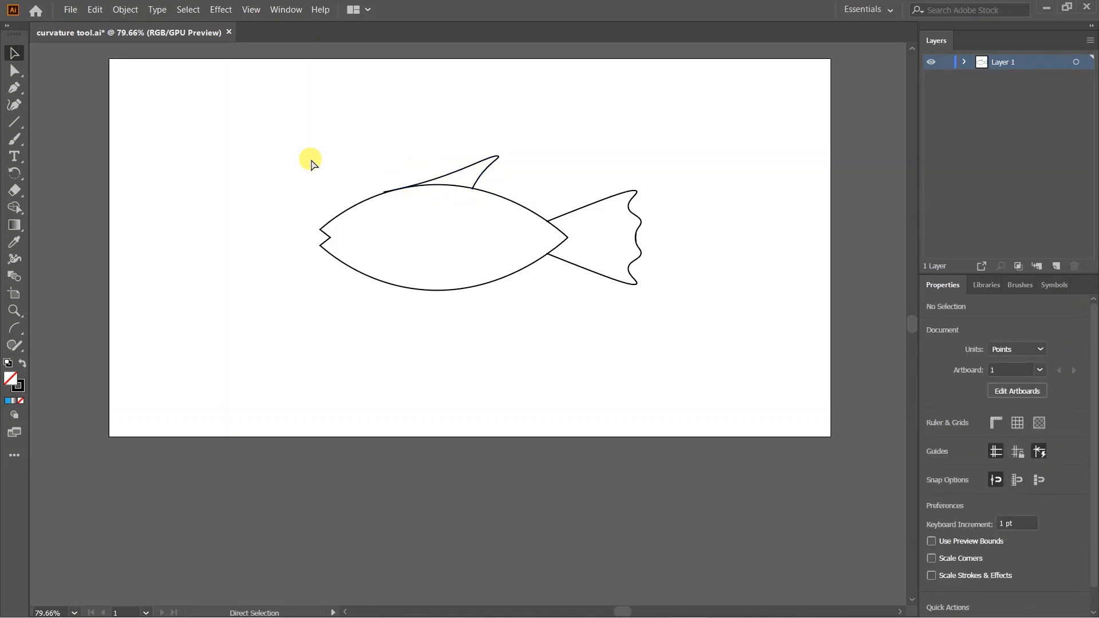
pyautogui.hotkey('ctrl', 'v')
pyautogui.hotkey('ctrl', 'z')
# - Duplicate the dorsal fin, reflect the copy, and move it under the body
pyautogui.click(455, 166)
pyautogui.hotkey('ctrl', 'c')
pyautogui.hotkey('ctrl', 'v')
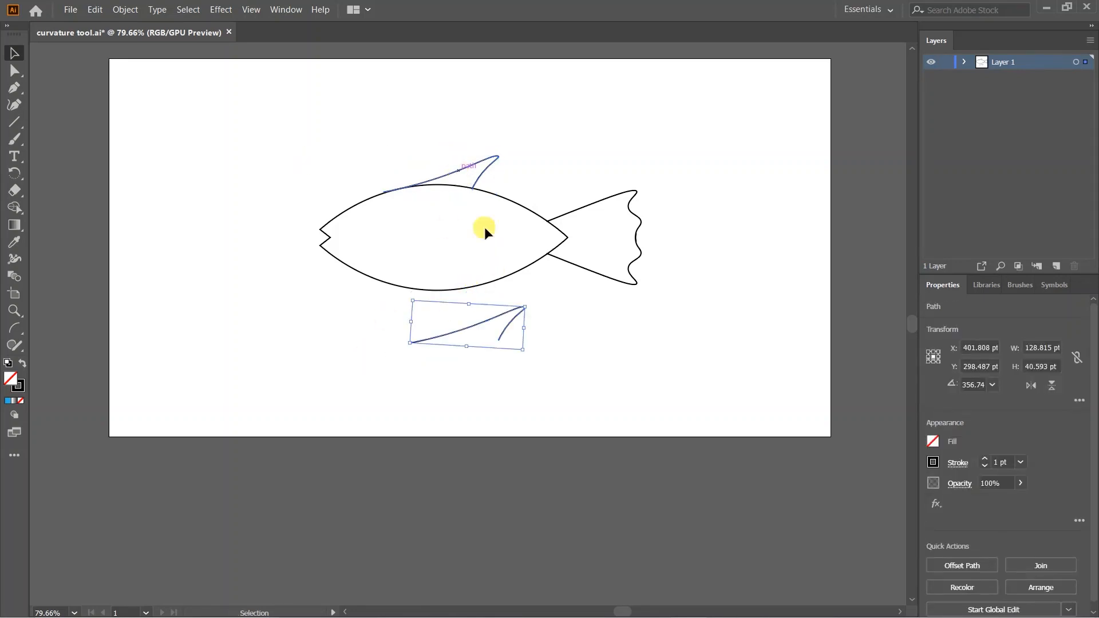
pyautogui.rightClick(411, 301)
pyautogui.moveTo(491, 496)
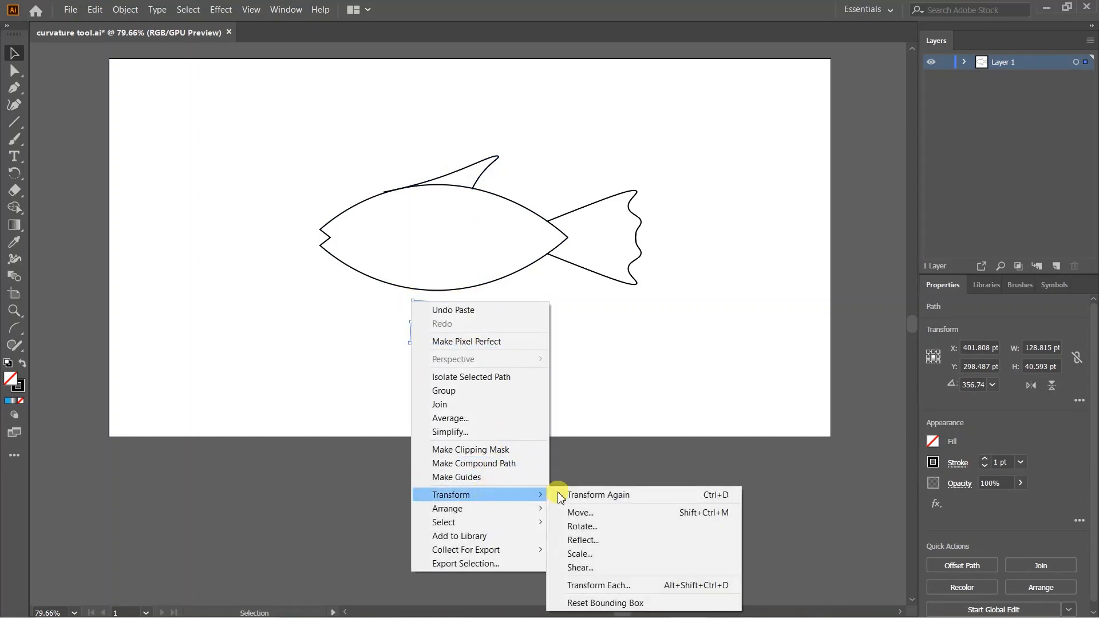
pyautogui.click(633, 534)
pyautogui.click(747, 256)
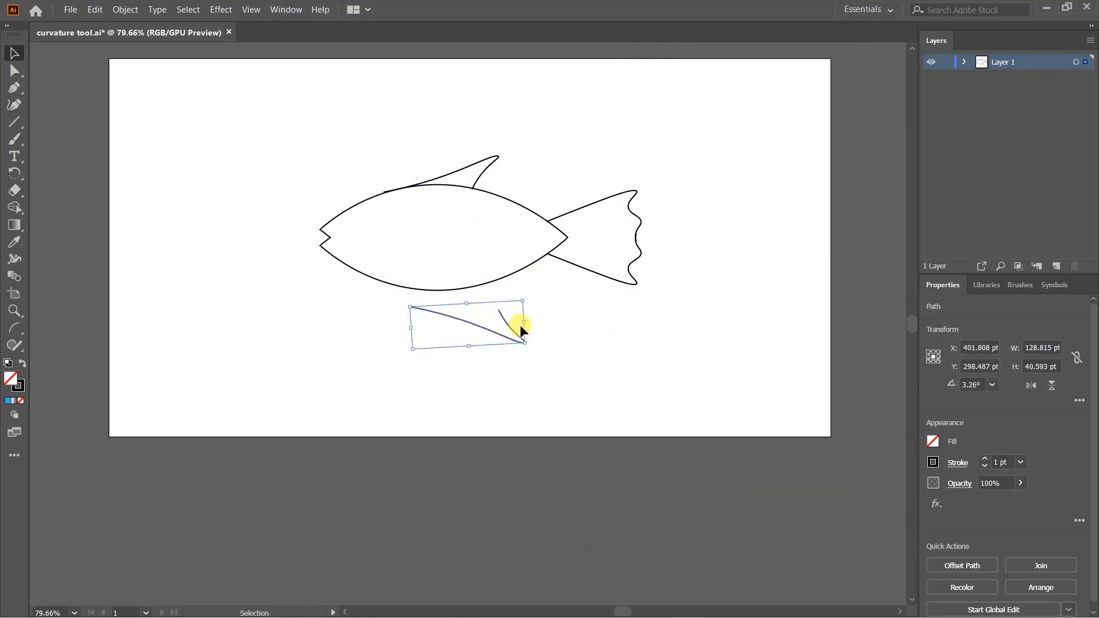
pyautogui.moveTo(490, 330); pyautogui.dragTo(461, 302)
# - Nudge and resize the belly fin so it meets the body's underside at 3.65°
pyautogui.moveTo(459, 303); pyautogui.dragTo(459, 304)
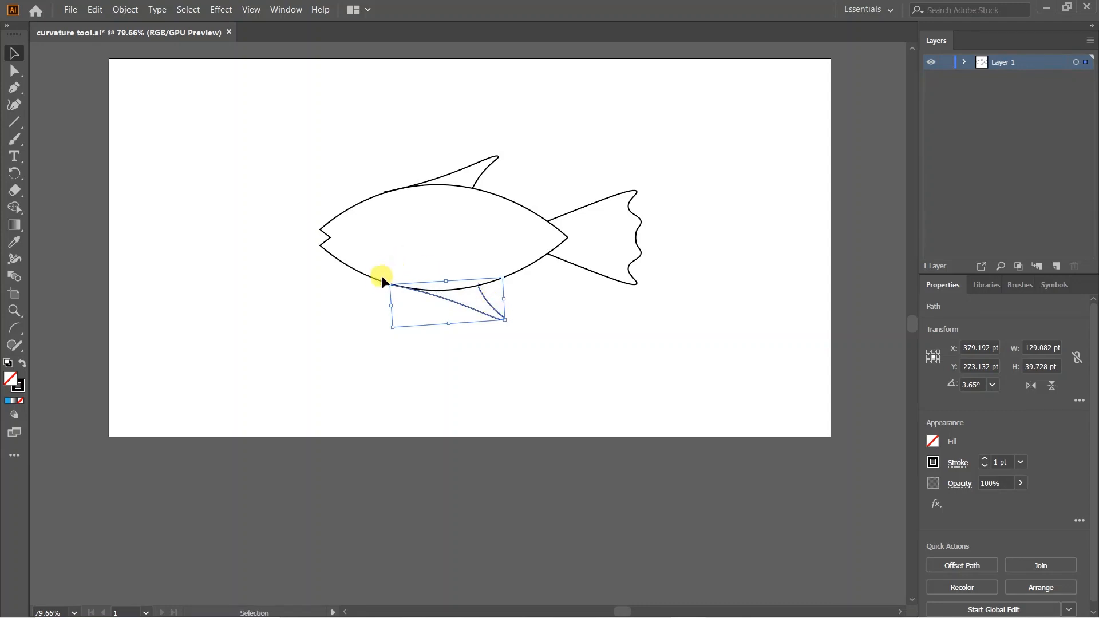
pyautogui.click(282, 269)
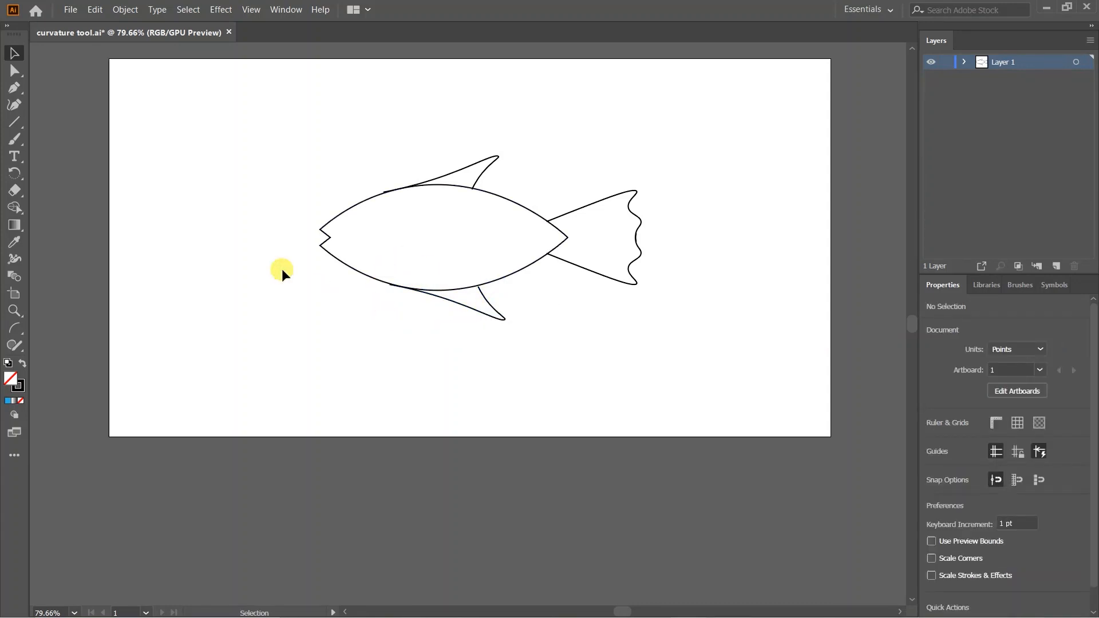
pyautogui.click(502, 319)
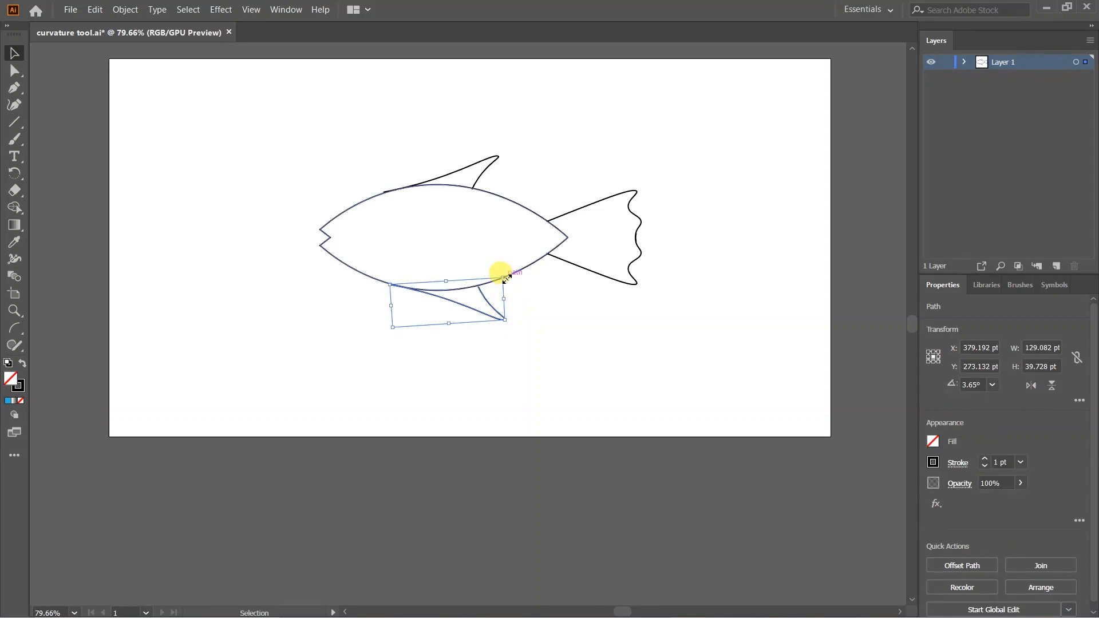
pyautogui.moveTo(504, 278); pyautogui.dragTo(386, 277)
# - Draw a small ellipse and place it as the fish's eye
pyautogui.click(155, 80)
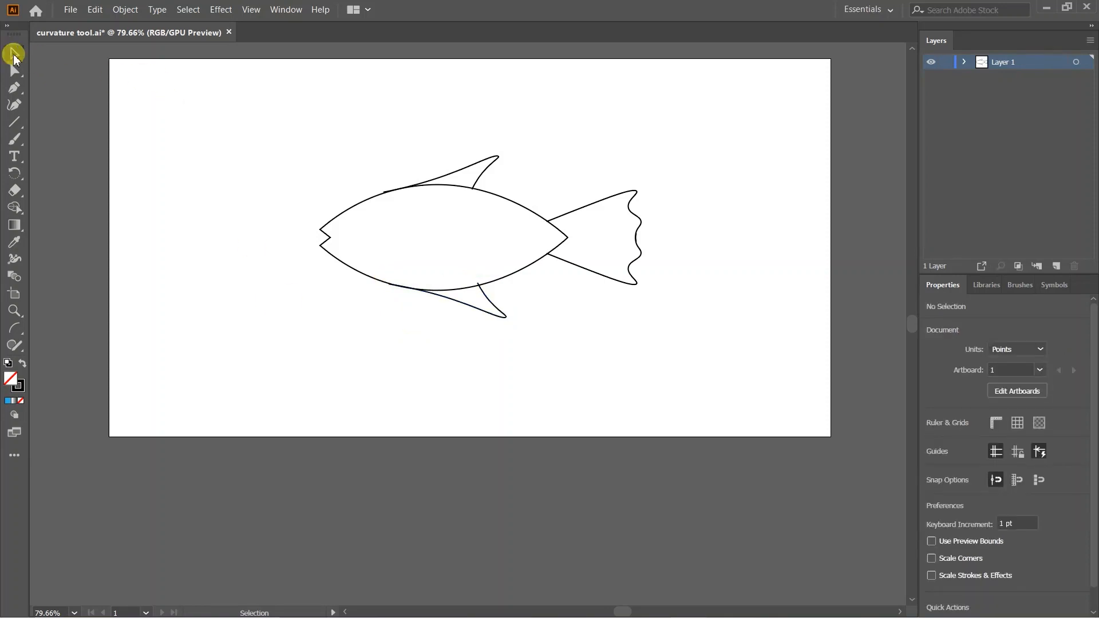
pyautogui.click(15, 125)
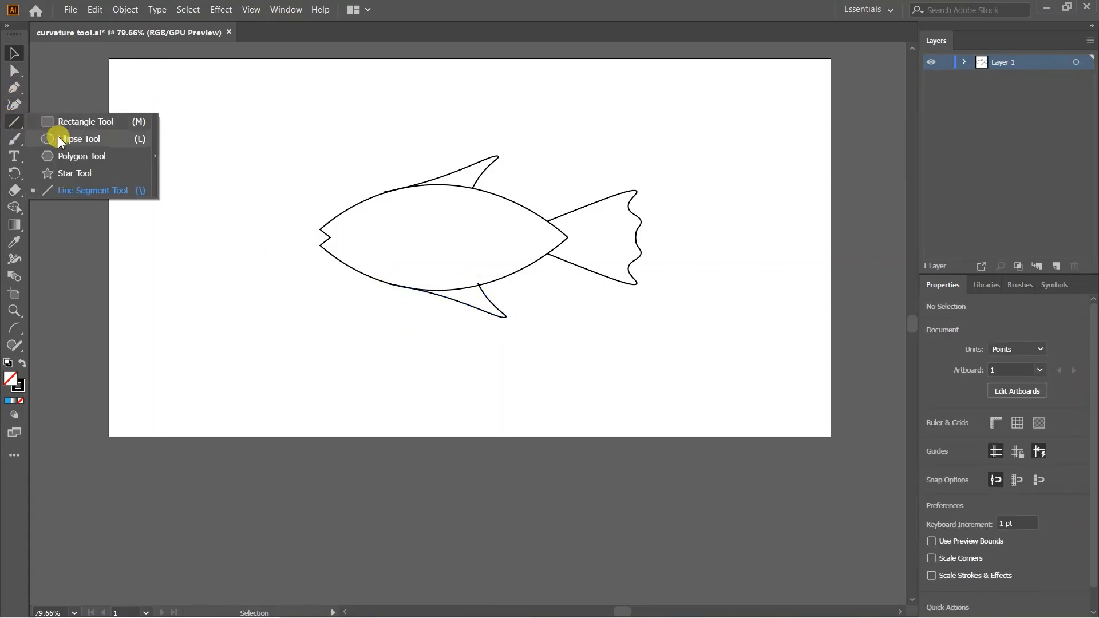
pyautogui.click(57, 137)
pyautogui.moveTo(217, 168); pyautogui.dragTo(366, 221)
pyautogui.press('v')
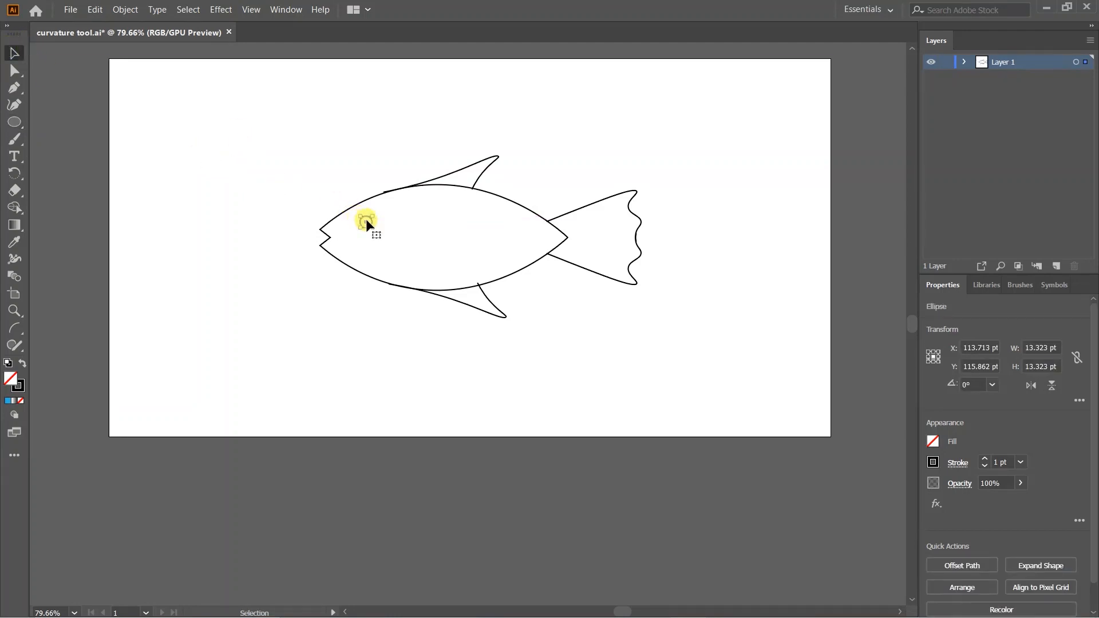
pyautogui.click(259, 166)
# - Draw a three-point Curvature Tool arc as the gill line, rotated to 351.91°
pyautogui.click(15, 104)
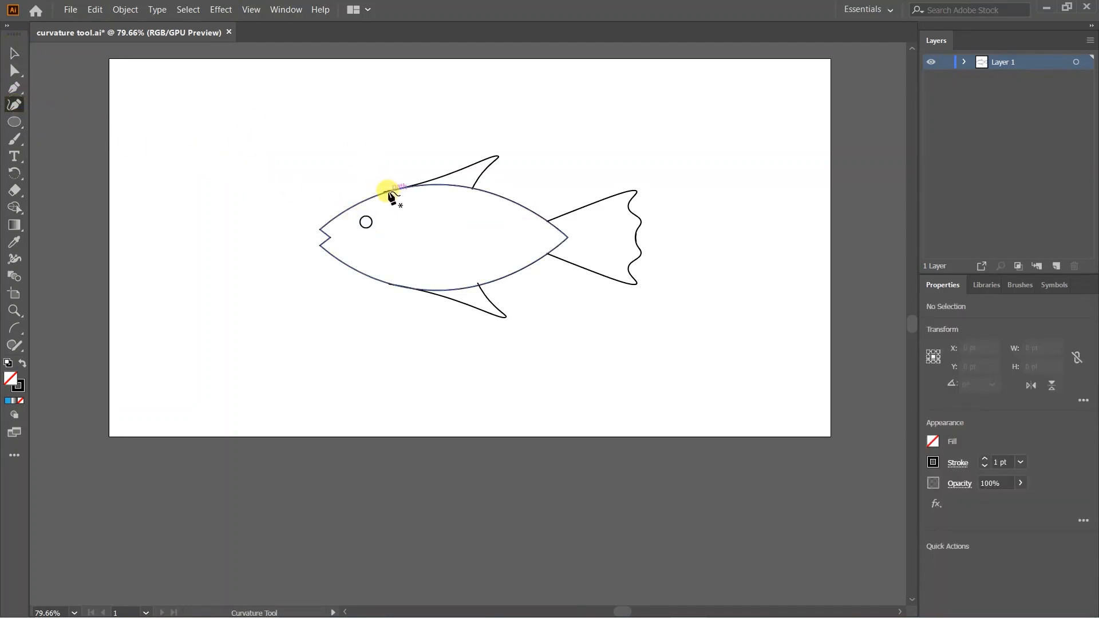
pyautogui.click(392, 185)
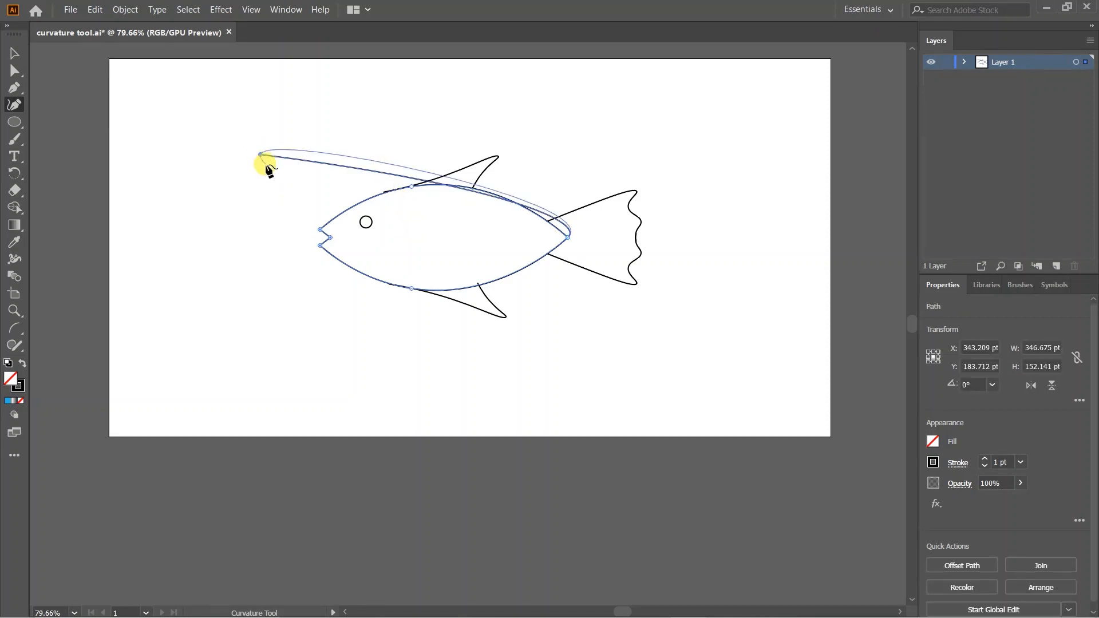
pyautogui.keyDown('ctrl'); pyautogui.click(265, 166); pyautogui.keyUp('ctrl')
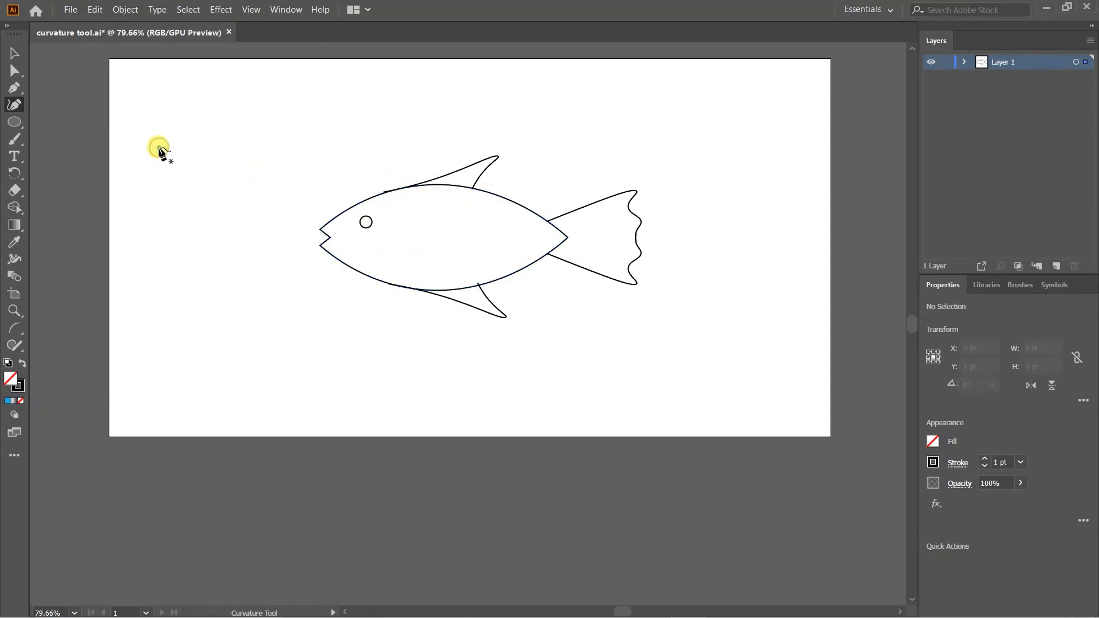
pyautogui.click(160, 148)
pyautogui.click(188, 198)
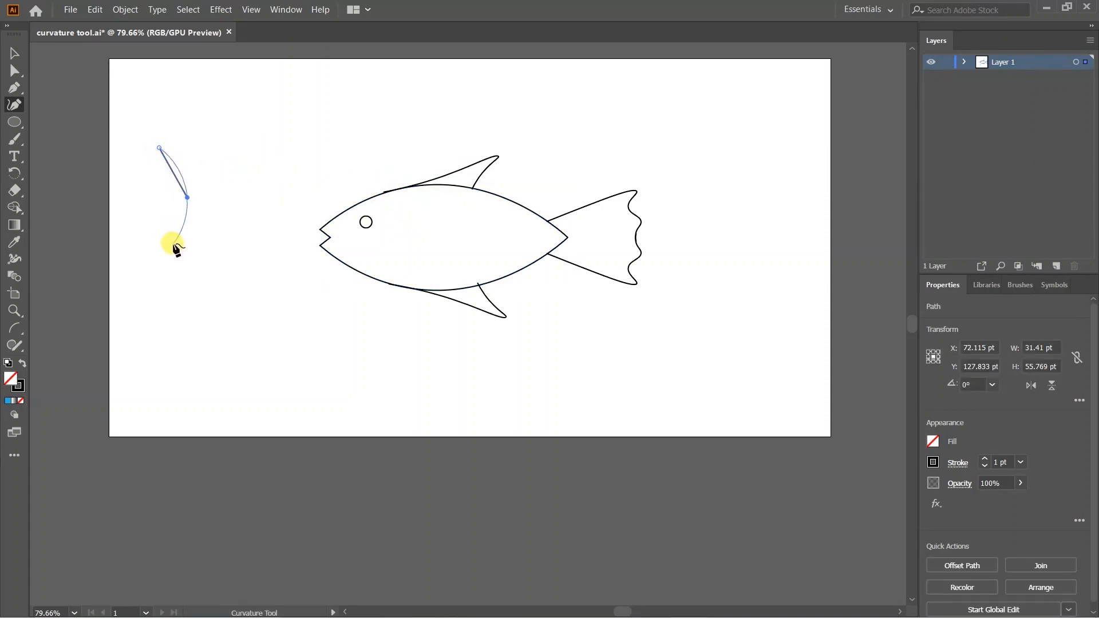
pyautogui.click(173, 243)
pyautogui.click(14, 53)
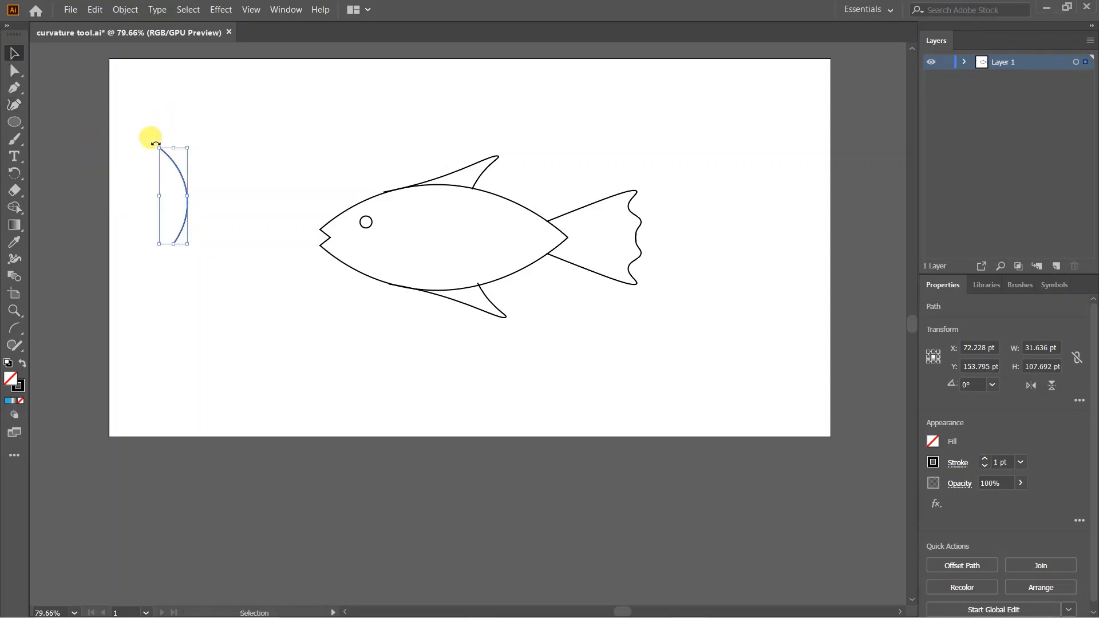
pyautogui.moveTo(156, 143); pyautogui.dragTo(400, 208)
pyautogui.click(162, 141)
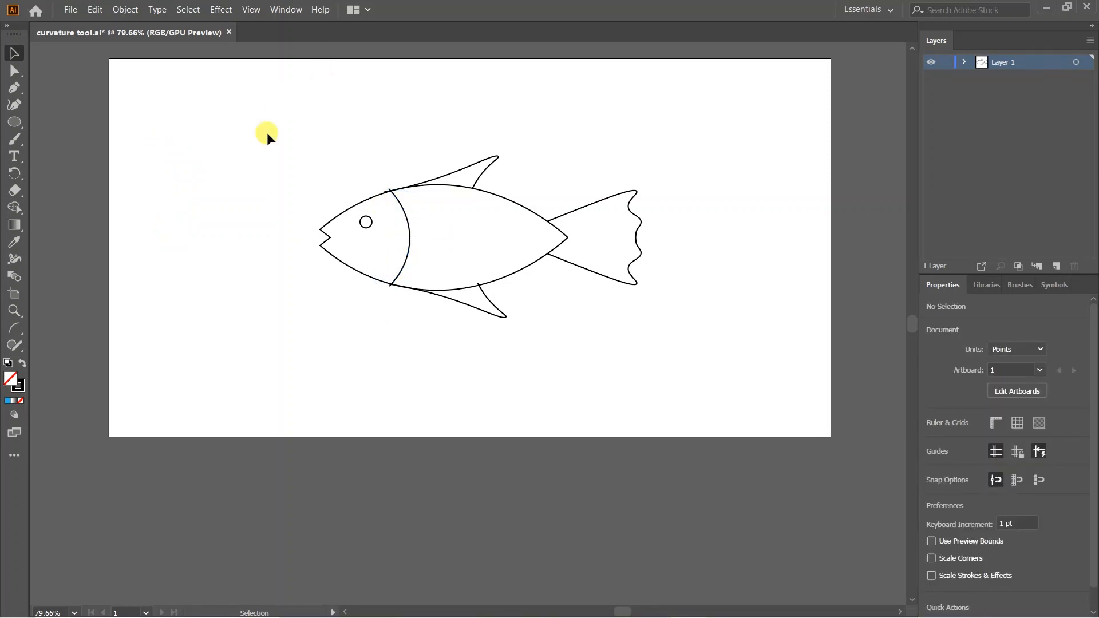
# - Scale the fish down to 194.213 × 97.823 pt and move it to the artboard's top-left
pyautogui.moveTo(266, 132); pyautogui.dragTo(665, 383)
pyautogui.moveTo(642, 318); pyautogui.dragTo(567, 281)
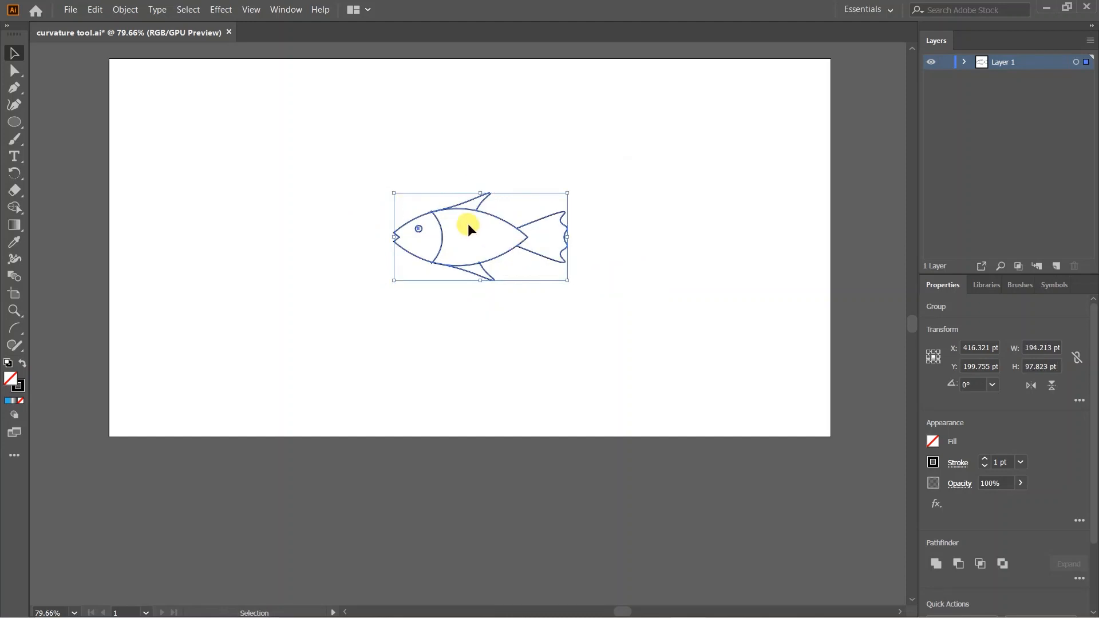
pyautogui.moveTo(469, 224); pyautogui.dragTo(402, 197)
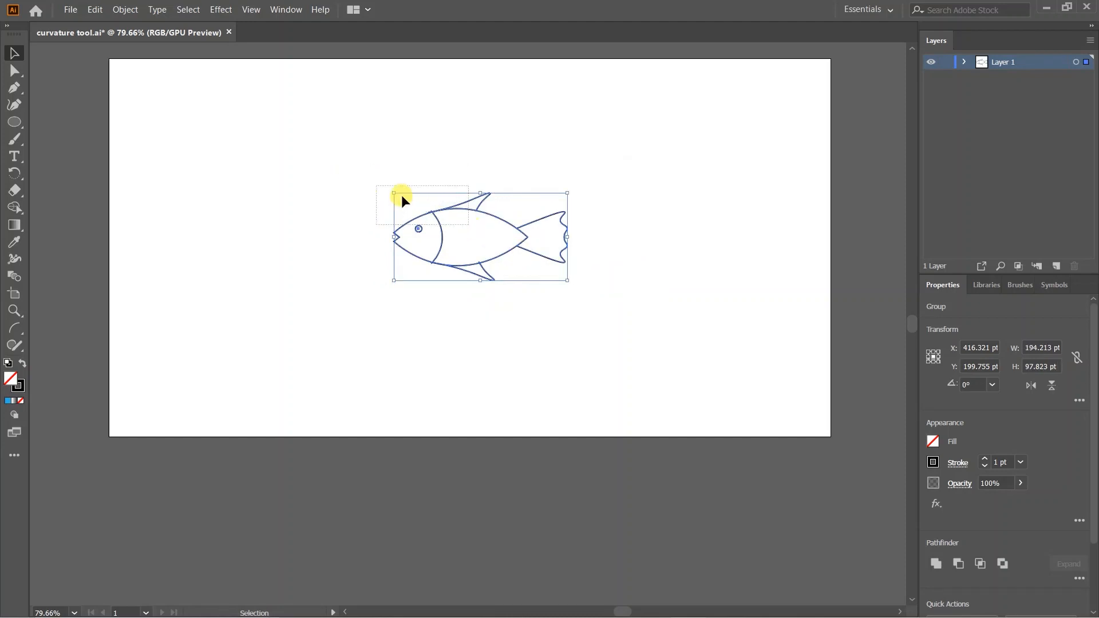
pyautogui.click(442, 224)
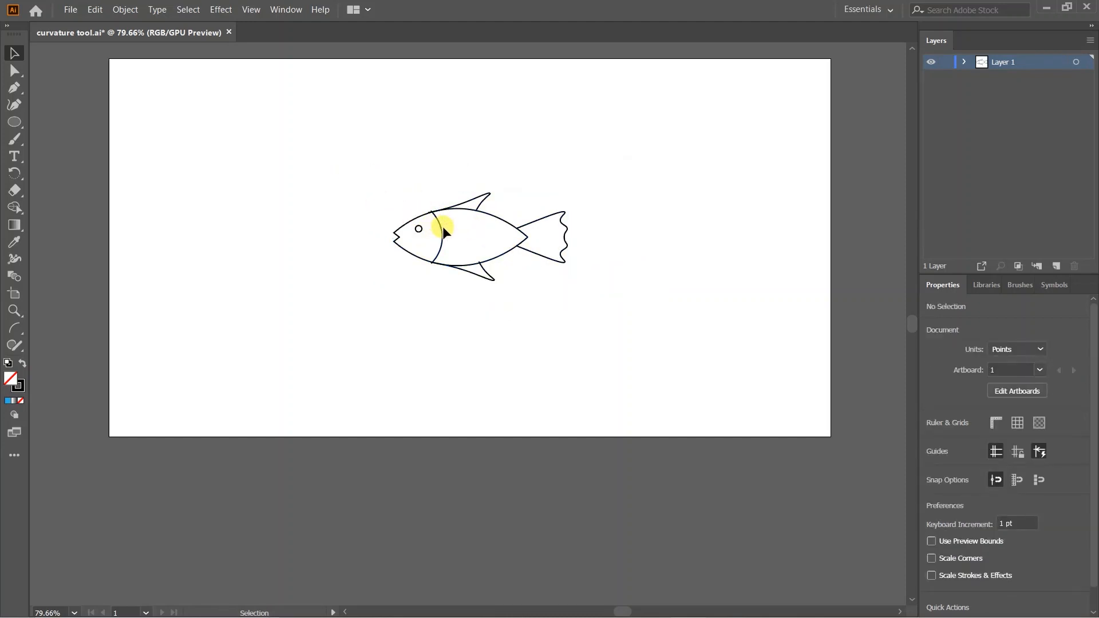
pyautogui.moveTo(441, 228); pyautogui.dragTo(193, 112)
pyautogui.click(229, 242)
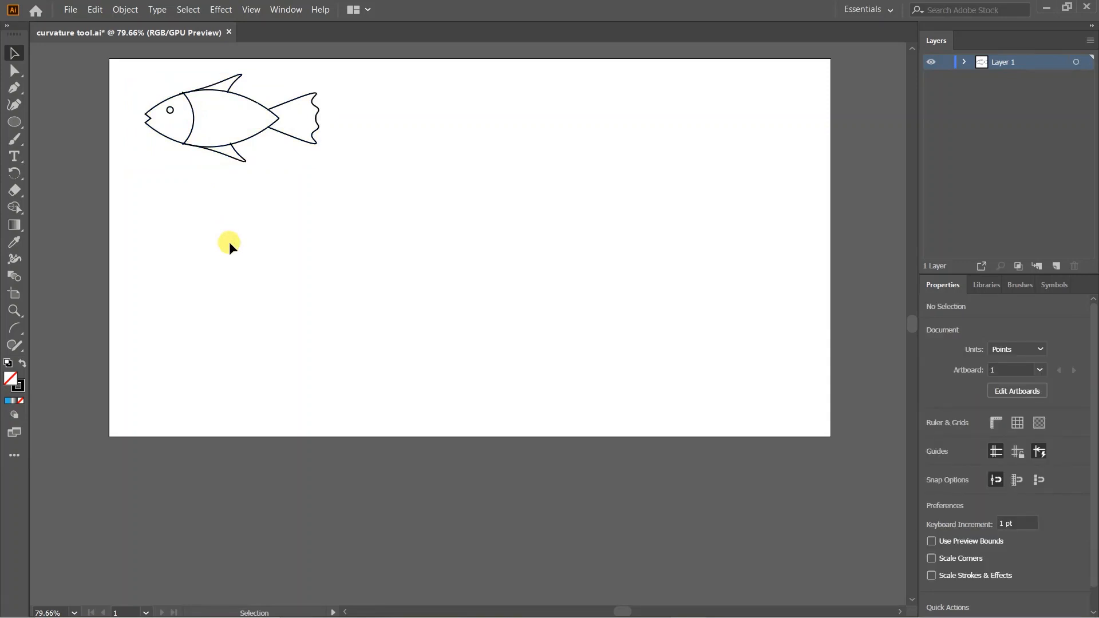
# - Draw a vertical line down the middle of the artboard with the Line Segment Tool
pyautogui.click(13, 120)
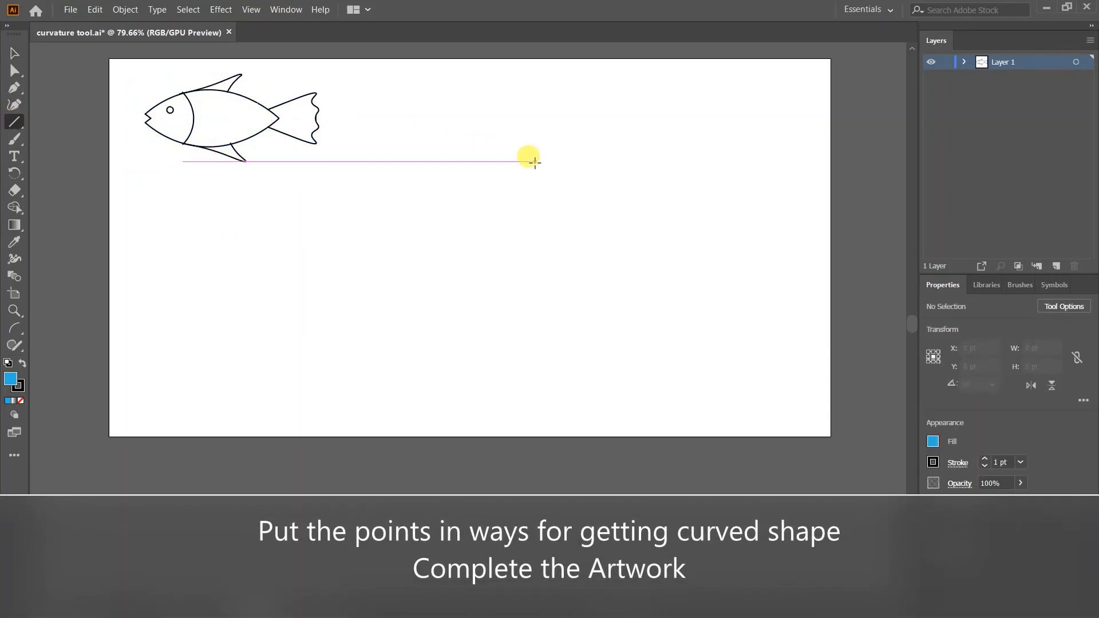
pyautogui.moveTo(535, 162); pyautogui.dragTo(545, 383)
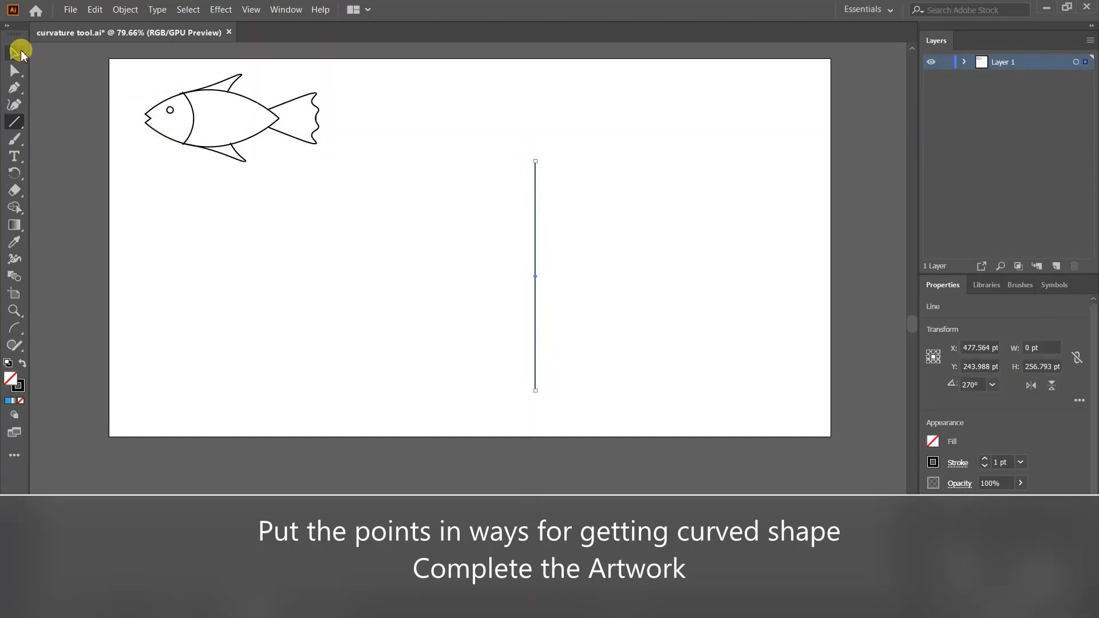
pyautogui.click(307, 236)
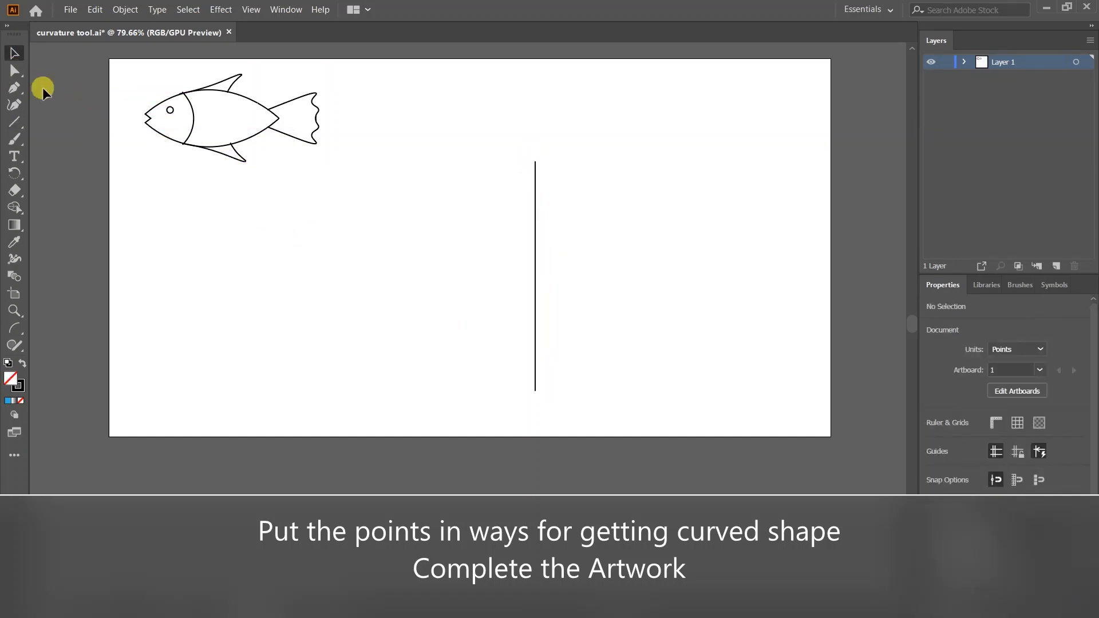
# - Draw the heart's left half with the Curvature Tool, from the line's top down to the bottom point
pyautogui.click(12, 106)
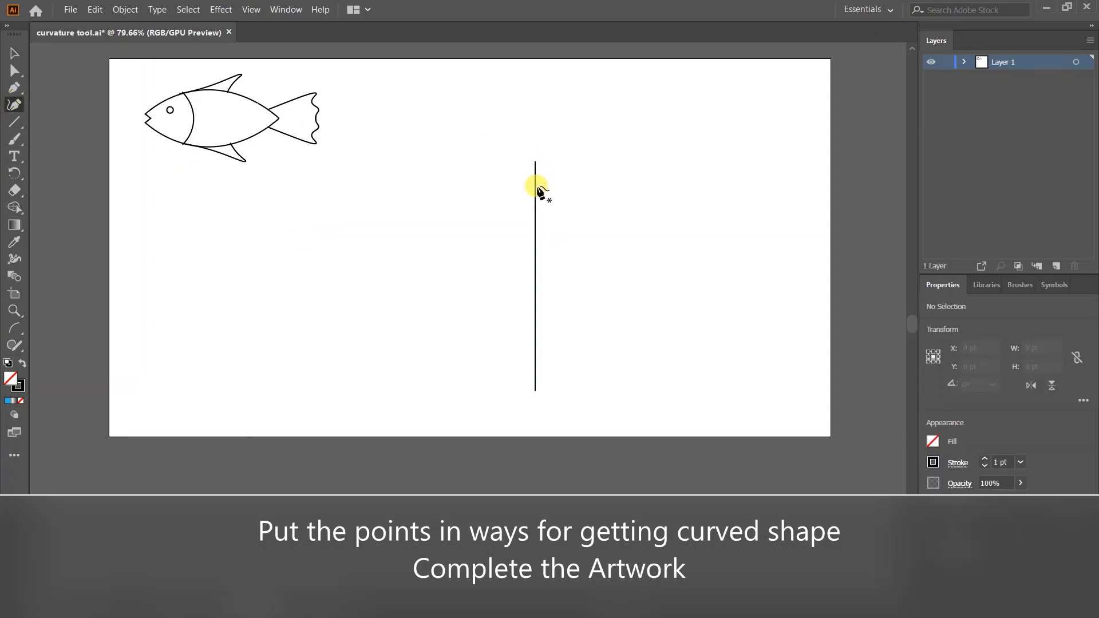
pyautogui.click(537, 186)
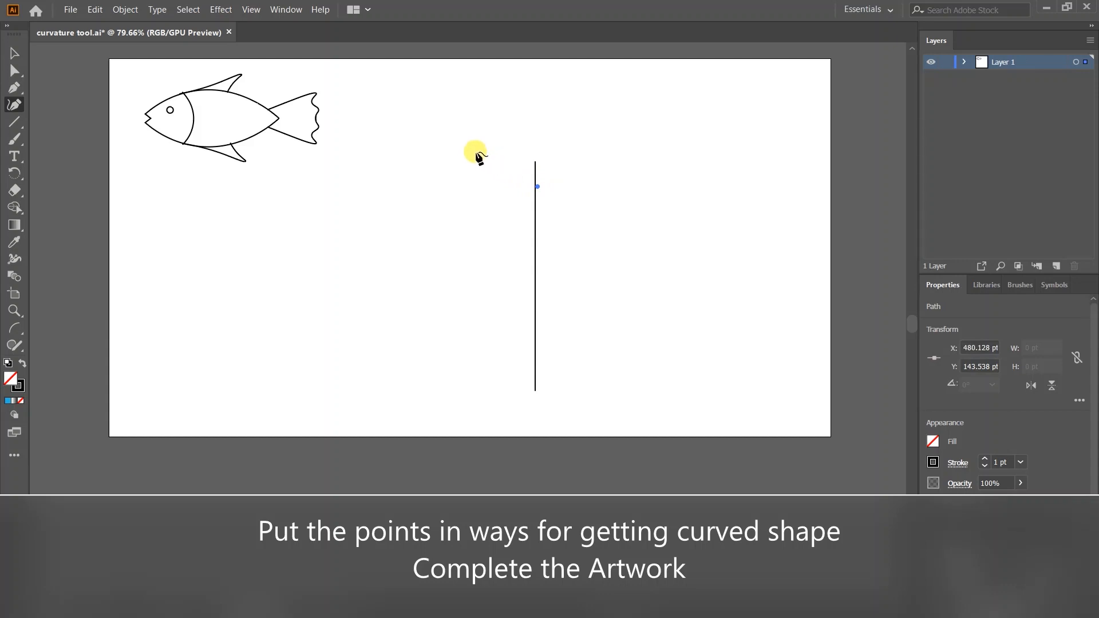
pyautogui.click(473, 153)
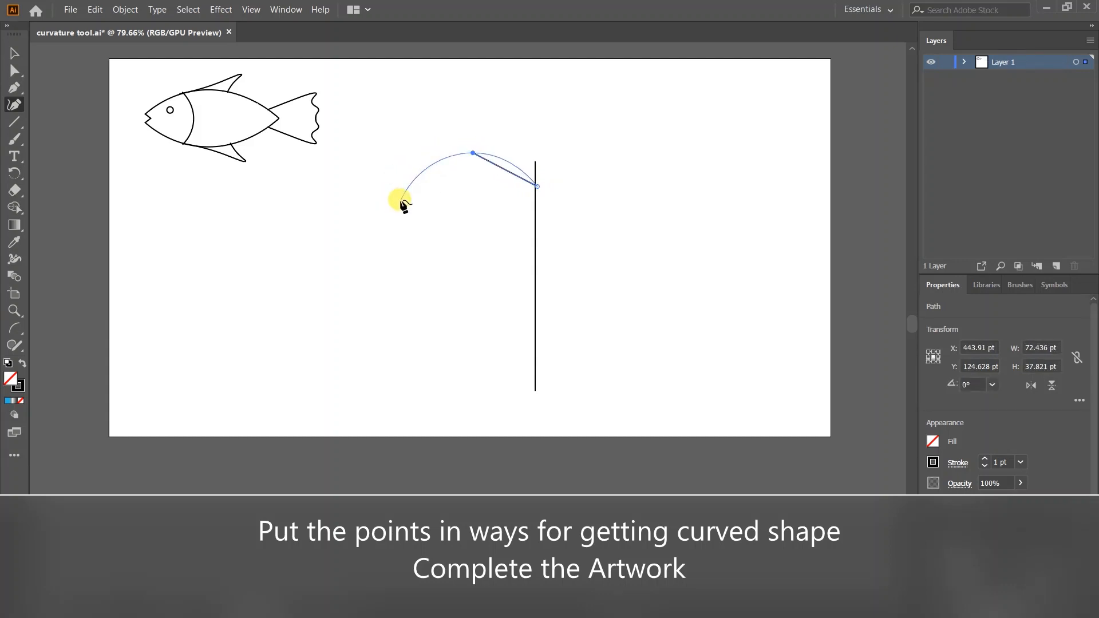
pyautogui.click(401, 200)
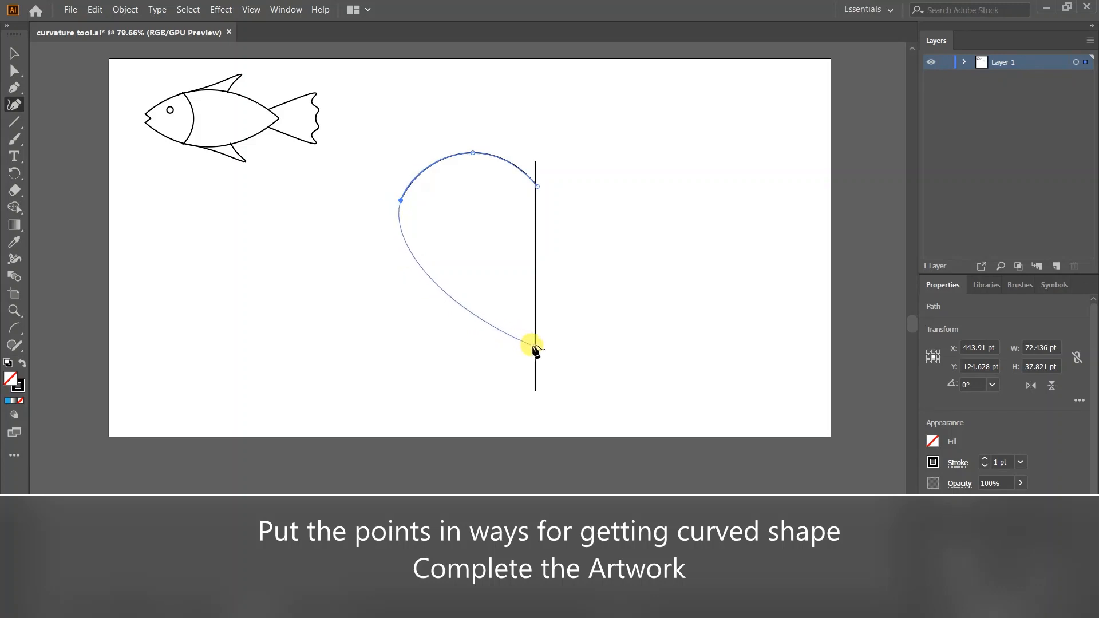
pyautogui.click(535, 345)
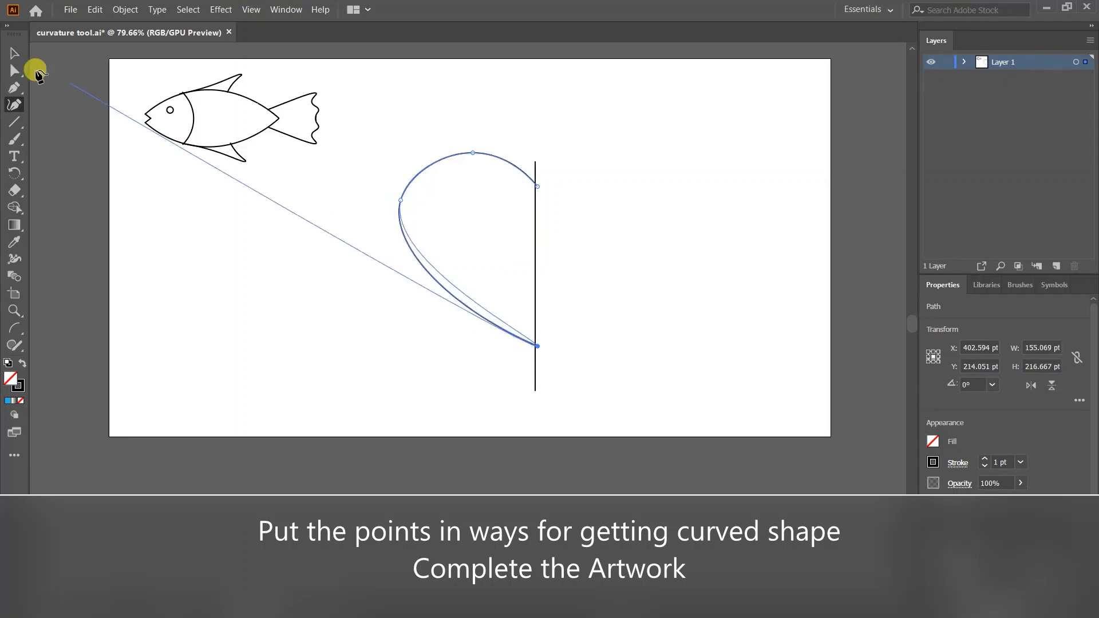
pyautogui.click(14, 53)
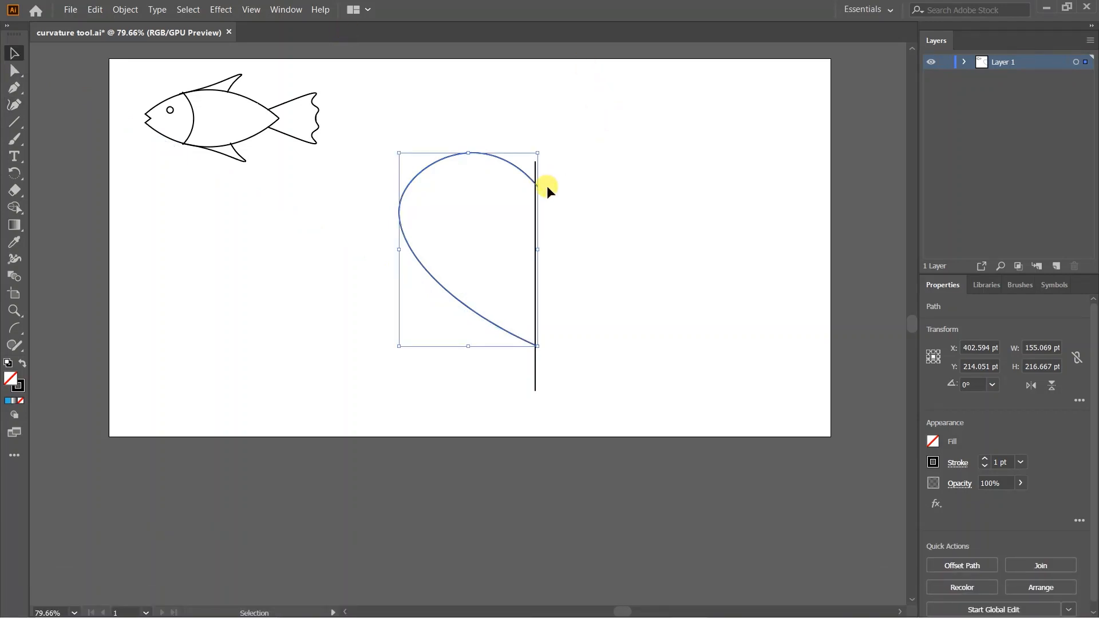
# - Paste a copy of the half-heart and delete the vertical line
pyautogui.press('a')
pyautogui.hotkey('ctrl', 'v')
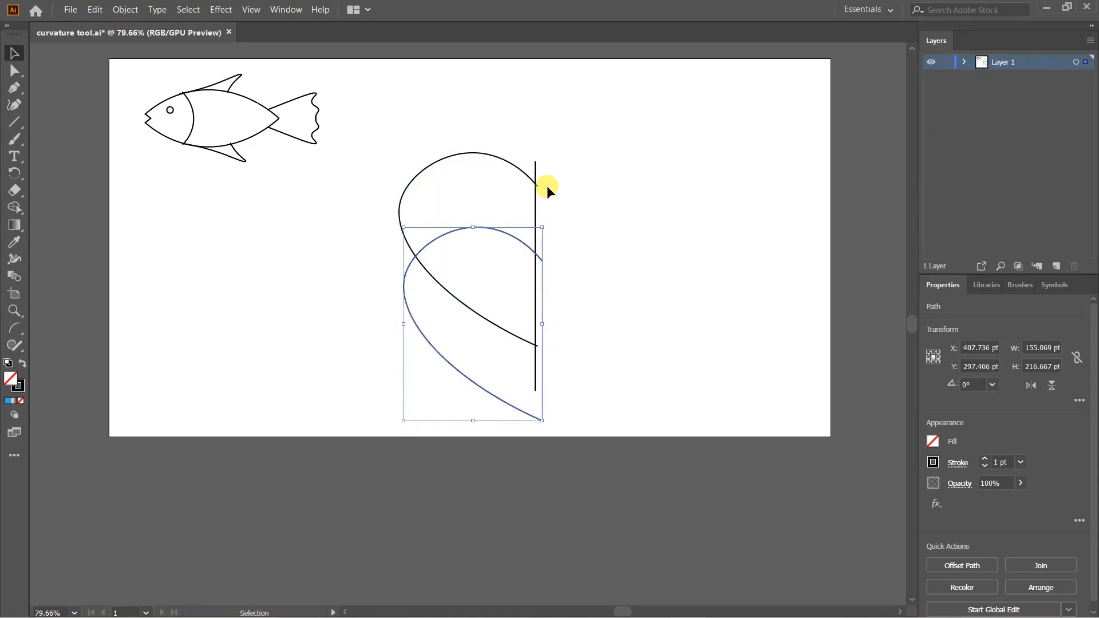
pyautogui.click(532, 189)
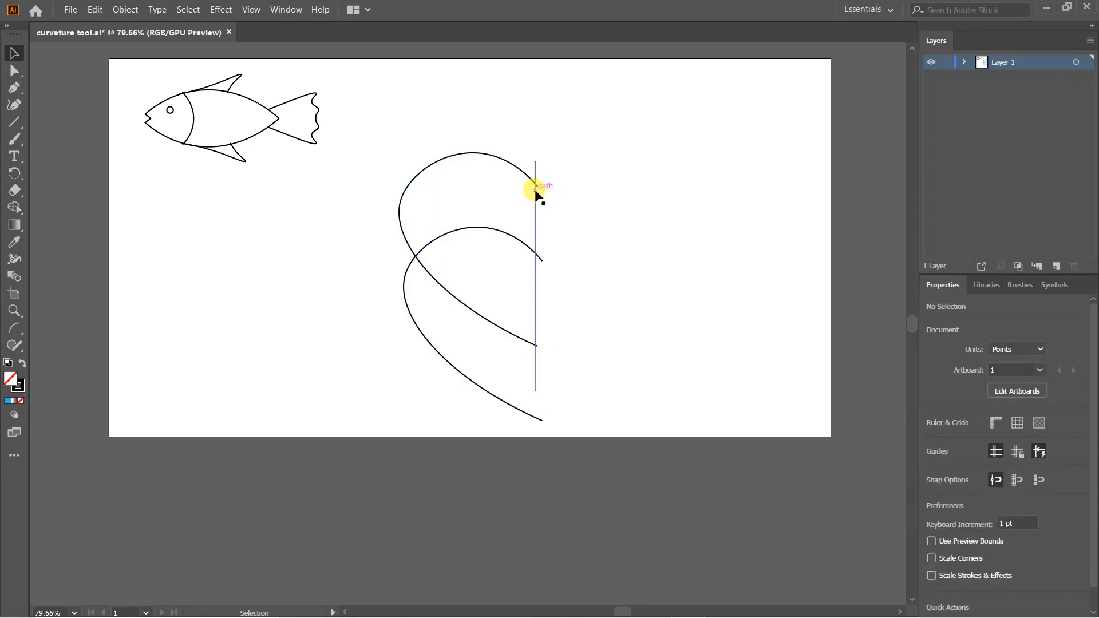
pyautogui.moveTo(535, 191); pyautogui.dragTo(715, 201)
pyautogui.press('Delete')
# - Reflect the half-heart copy vertically and move it into place to complete the heart
pyautogui.click(409, 263)
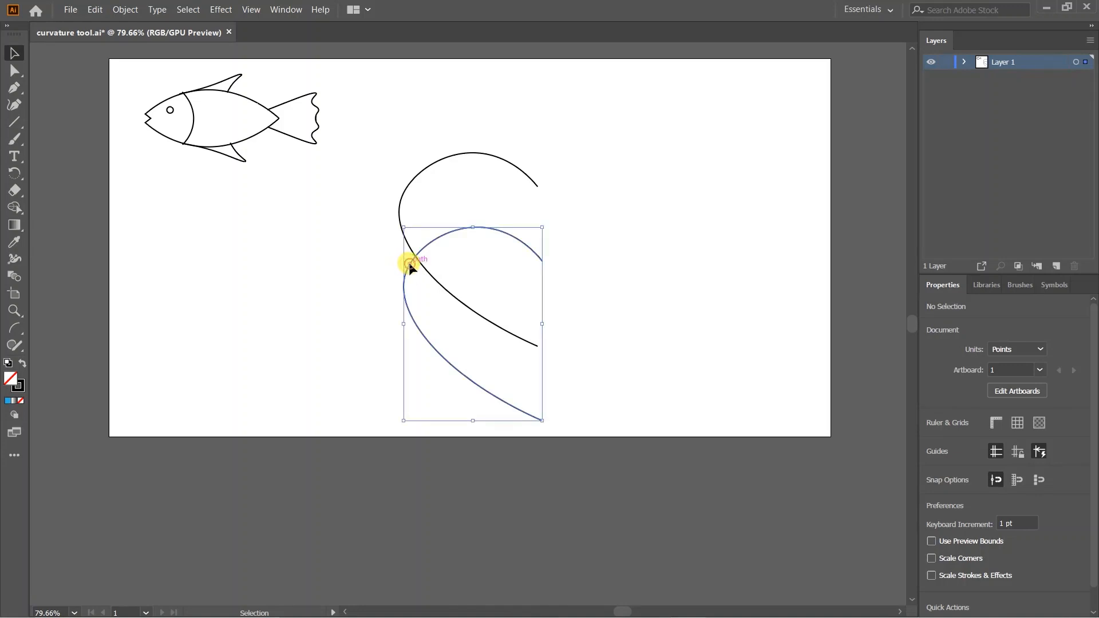
pyautogui.rightClick(409, 263)
pyautogui.moveTo(510, 457)
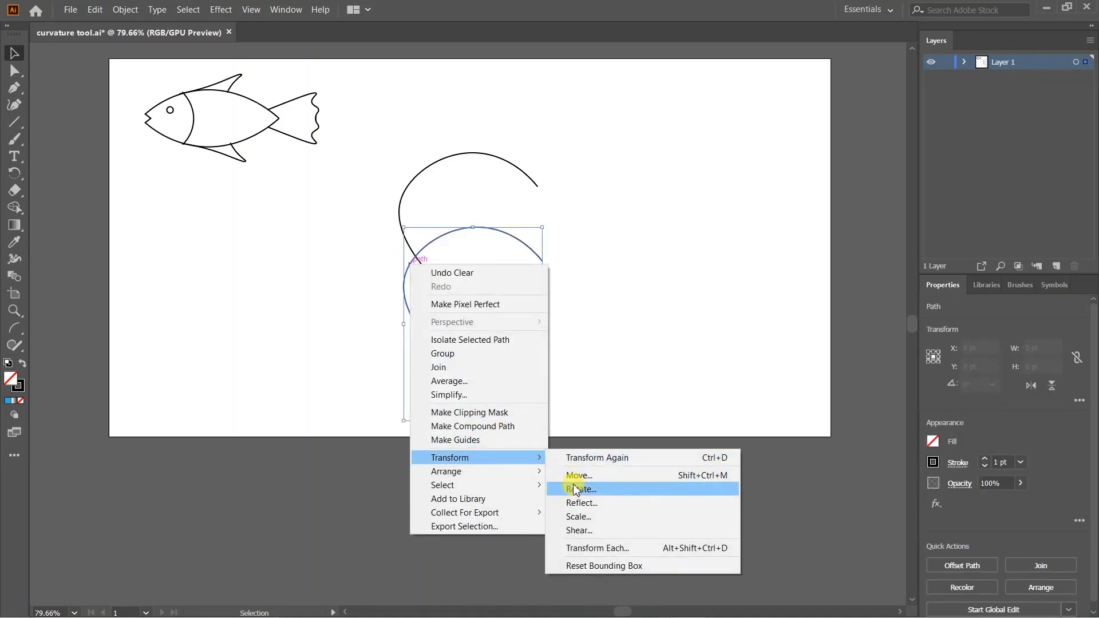
pyautogui.click(579, 503)
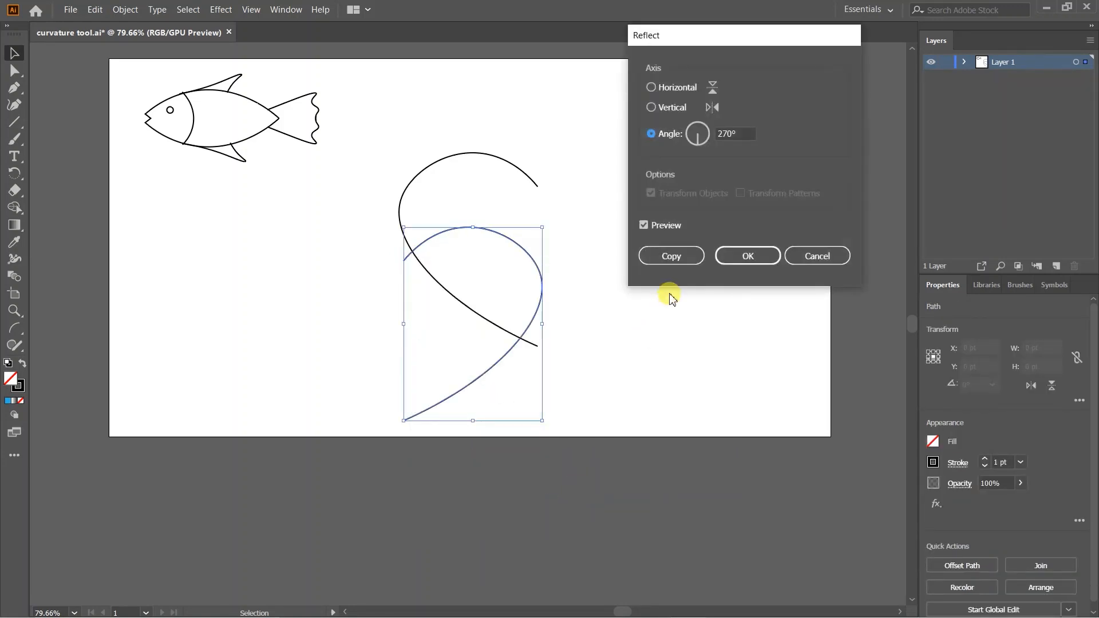
pyautogui.click(746, 254)
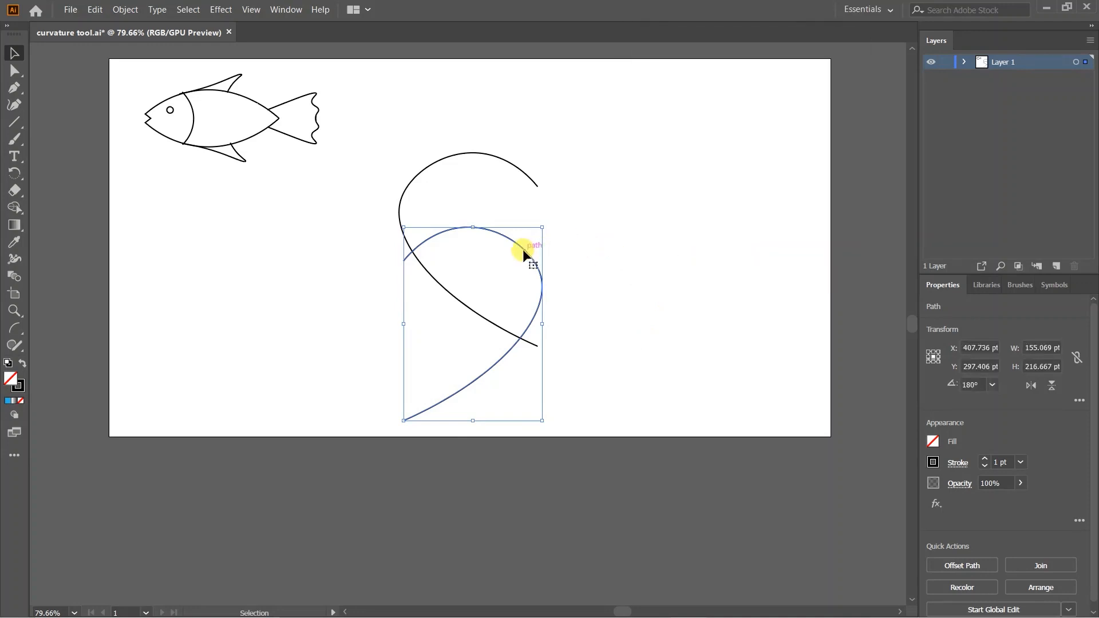
pyautogui.moveTo(523, 252); pyautogui.dragTo(655, 175)
pyautogui.click(748, 198)
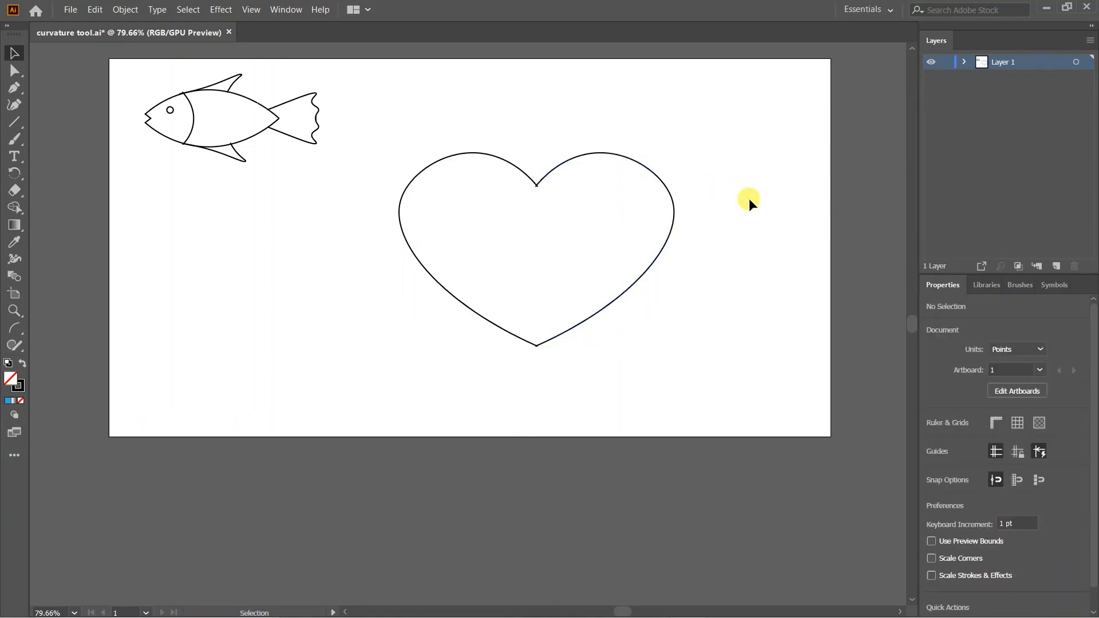
# - Group the two heart halves together
pyautogui.moveTo(432, 118); pyautogui.dragTo(669, 376)
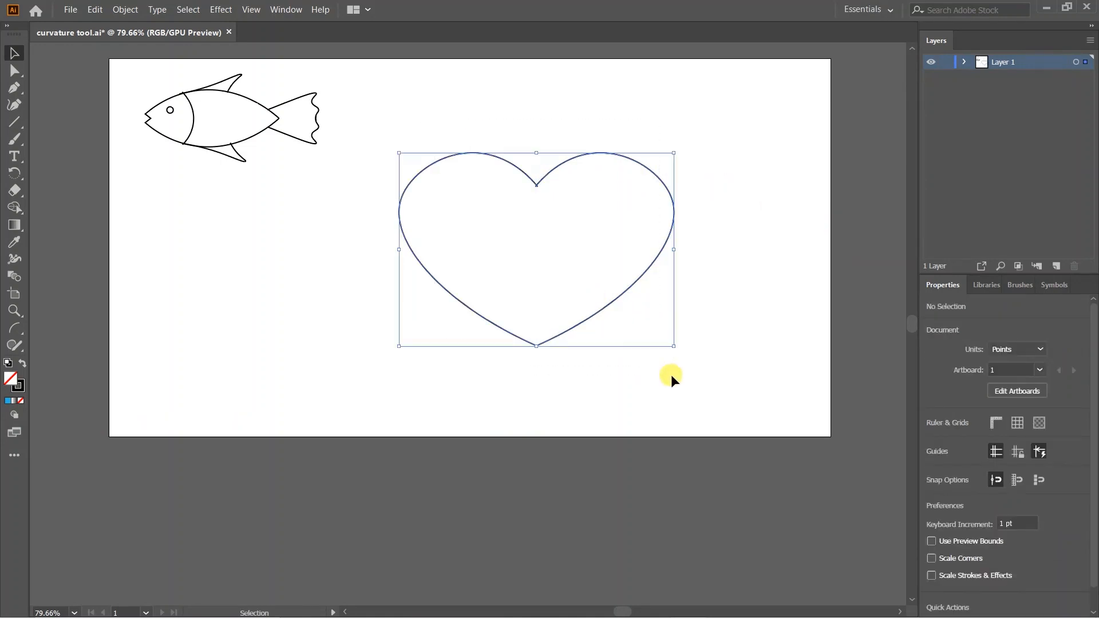
pyautogui.rightClick(515, 213)
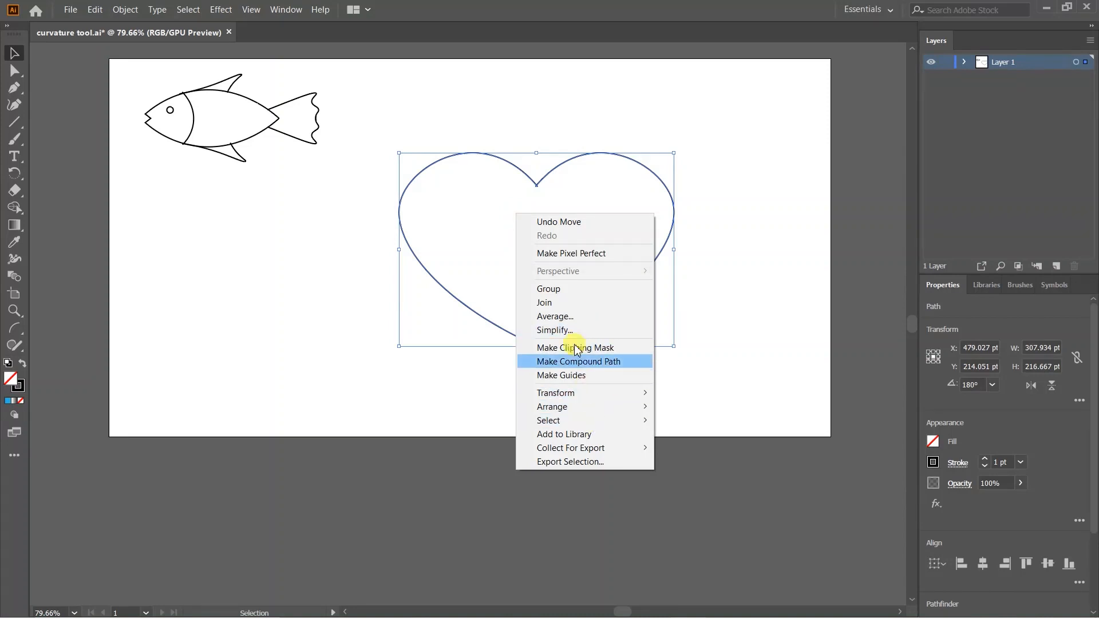
pyautogui.click(568, 287)
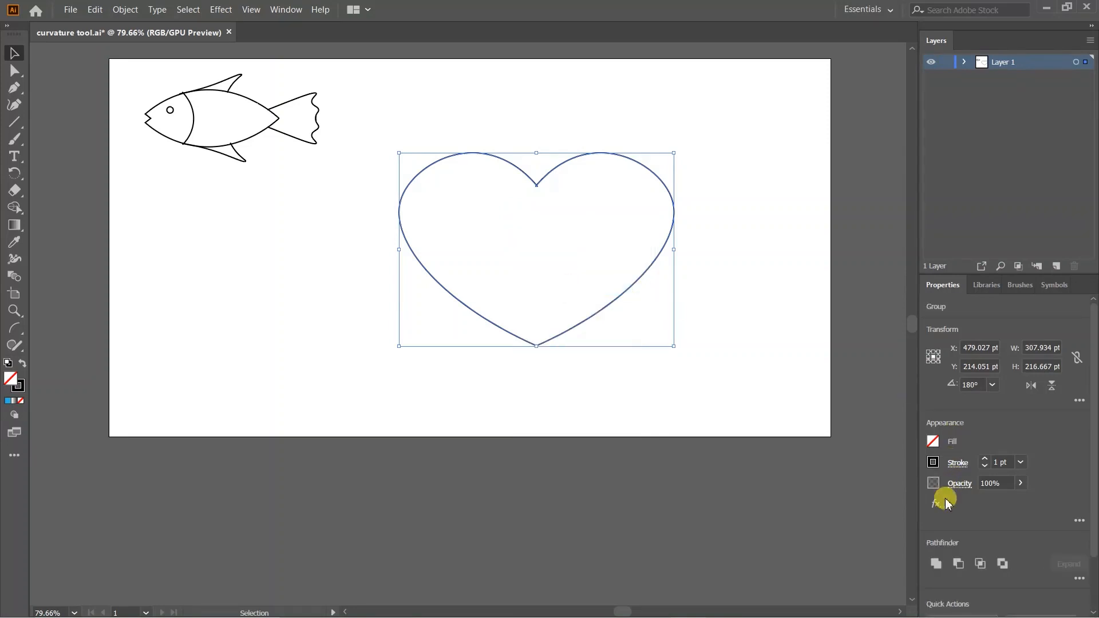
# - Fill the grouped heart with a blue swatch from the Properties Fill menu
pyautogui.click(932, 440)
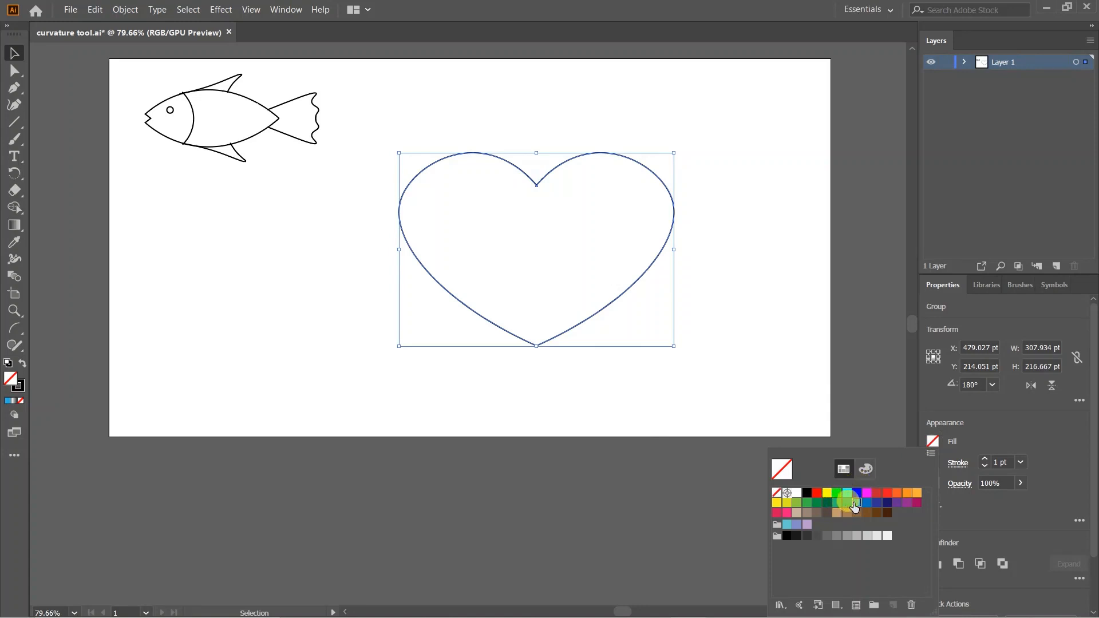
pyautogui.click(854, 502)
pyautogui.click(740, 285)
pyautogui.click(741, 284)
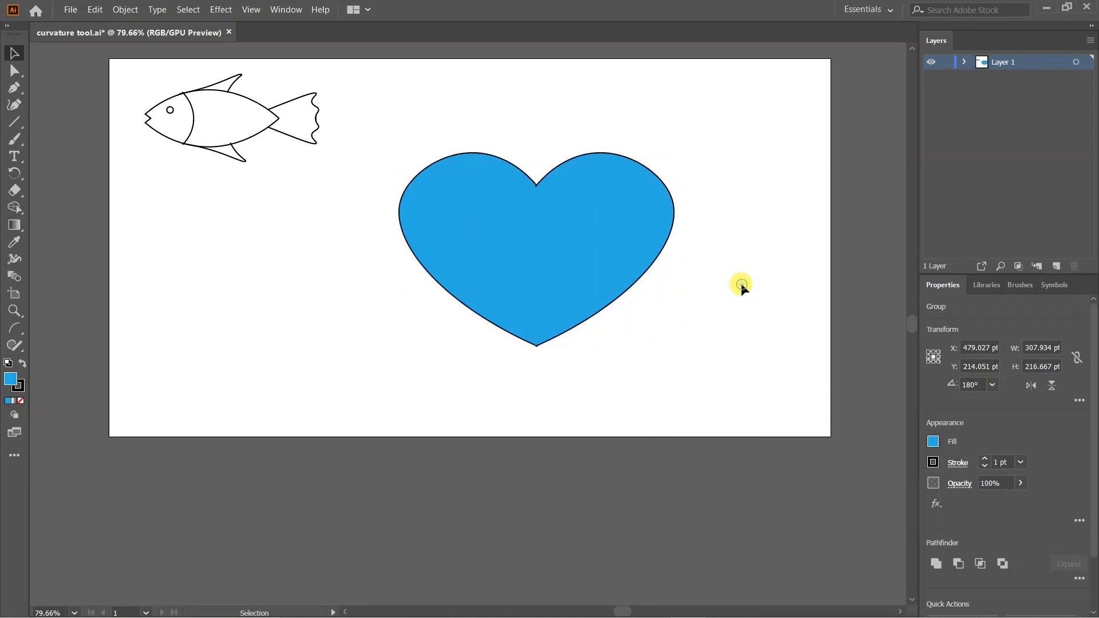